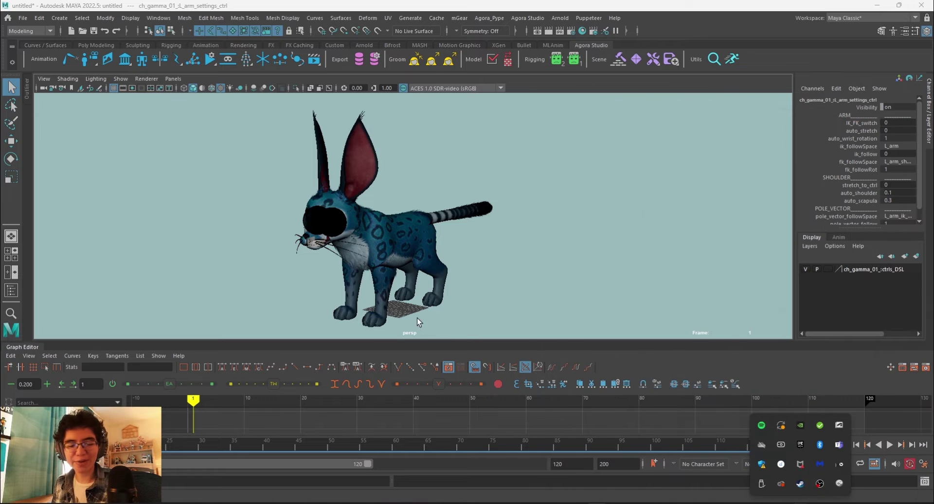
# - Frame the cat's face close up from the front and open the viewport Renderer menu
pyautogui.keyDown('alt'); pyautogui.moveTo(458, 252); pyautogui.dragTo(426, 253); pyautogui.keyUp('alt')
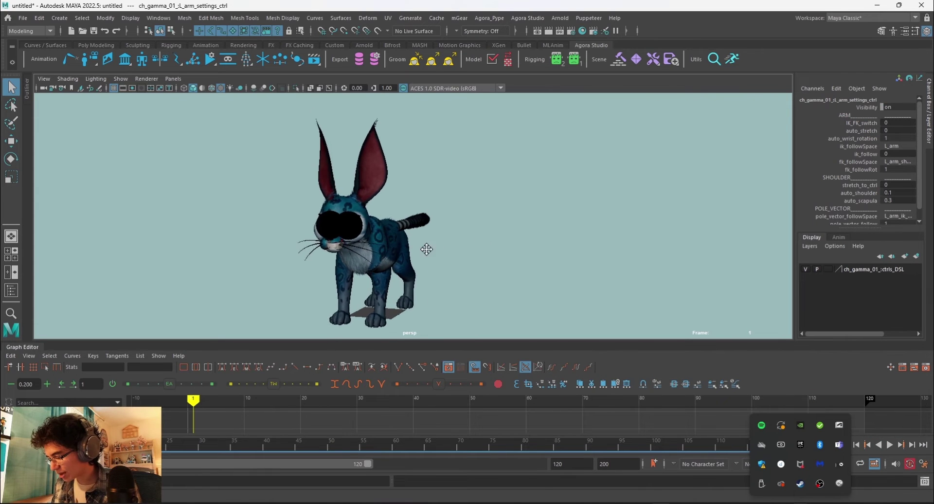
pyautogui.keyDown('alt'); pyautogui.moveTo(425, 252); pyautogui.dragTo(476, 264, button='right'); pyautogui.keyUp('alt')
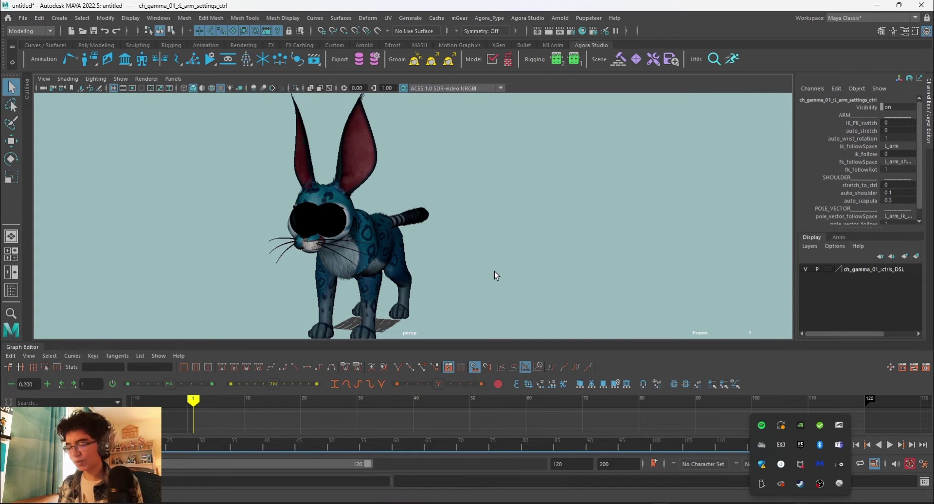
pyautogui.click(147, 80)
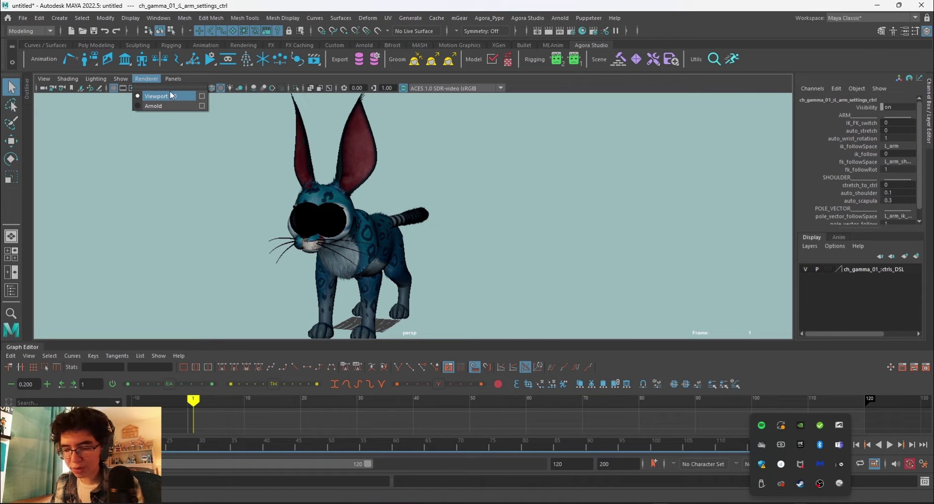
# - Enable Alpha Cut Prepass in the Viewport 2.0 options so the eyes show pupils
pyautogui.click(202, 97)
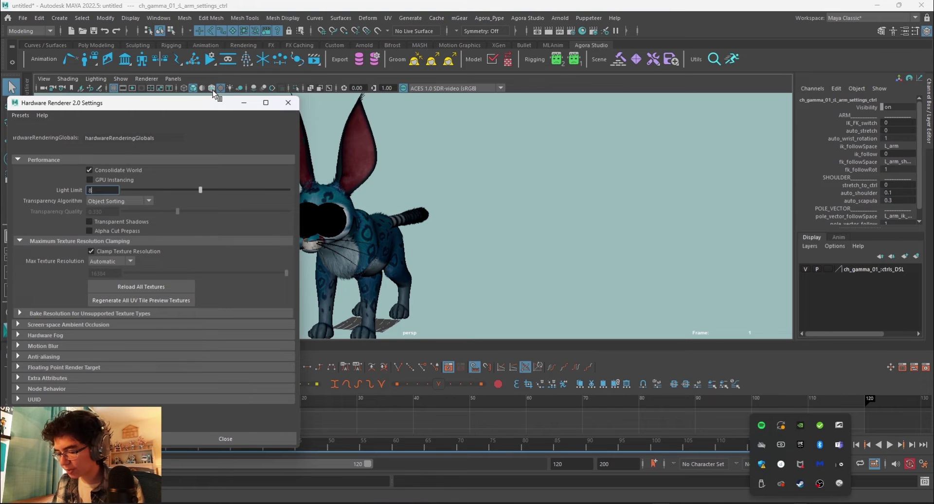
pyautogui.click(90, 230)
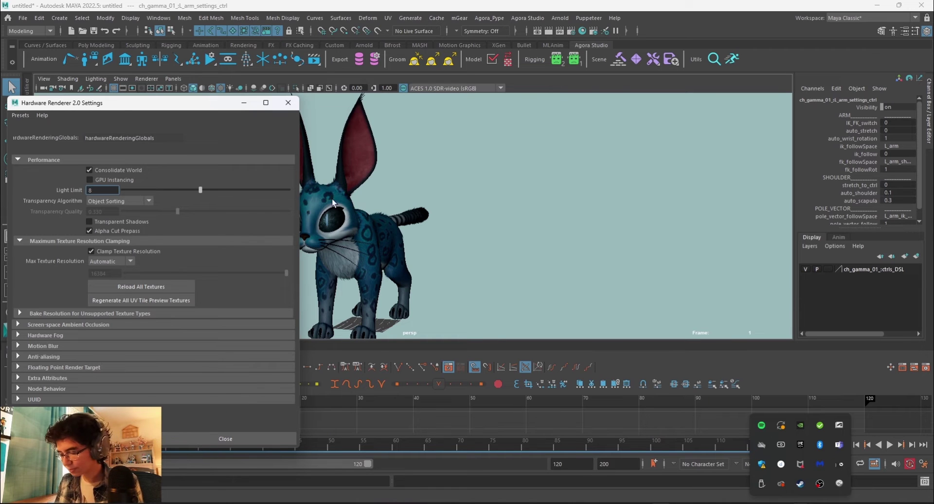
pyautogui.click(288, 103)
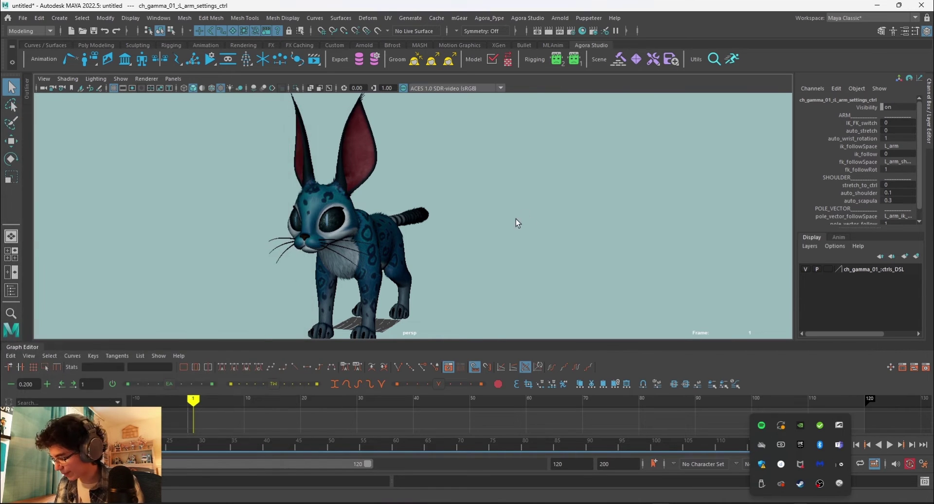
# - Orbit to a three-quarter side view and select the left arm settings control
pyautogui.moveTo(516, 219)
pyautogui.keyDown('alt'); pyautogui.mouseDown()
pyautogui.moveTo(506, 246)
pyautogui.moveTo(497, 223)
pyautogui.mouseUp(); pyautogui.keyUp('alt')
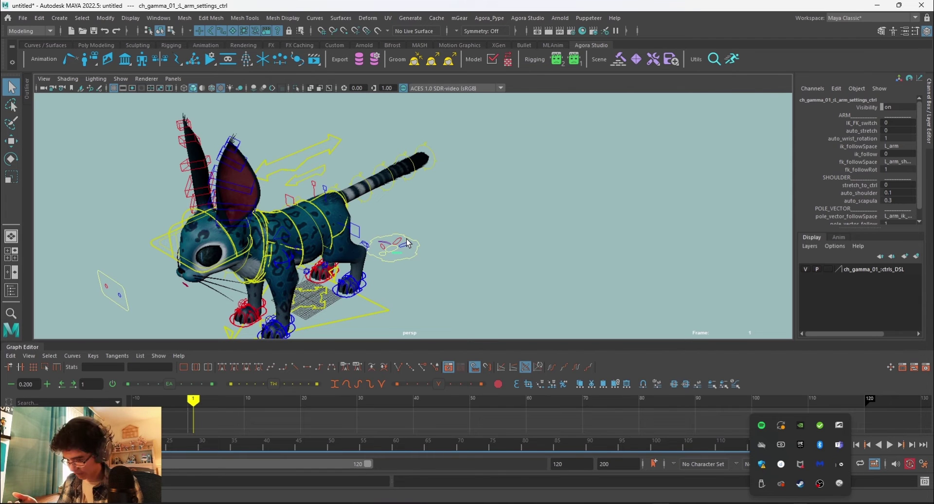
pyautogui.keyDown('alt'); pyautogui.moveTo(406, 259); pyautogui.dragTo(295, 260); pyautogui.keyUp('alt')
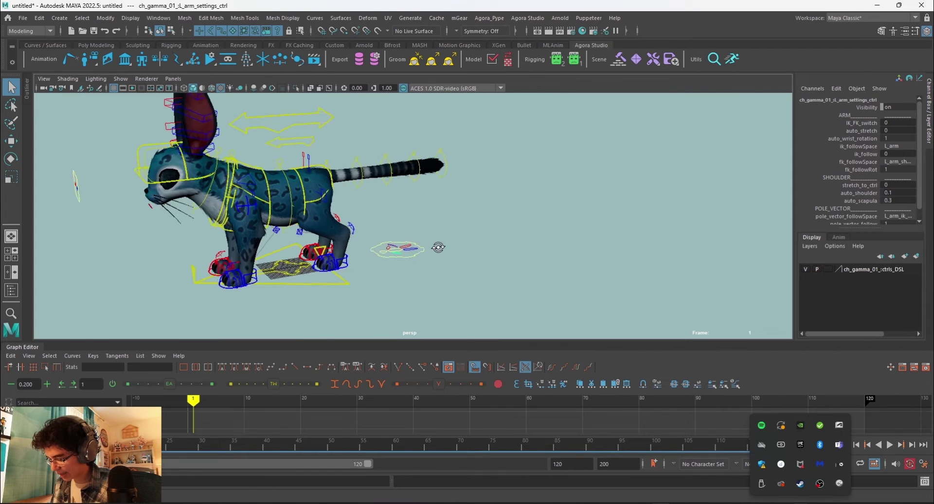
pyautogui.click(253, 269)
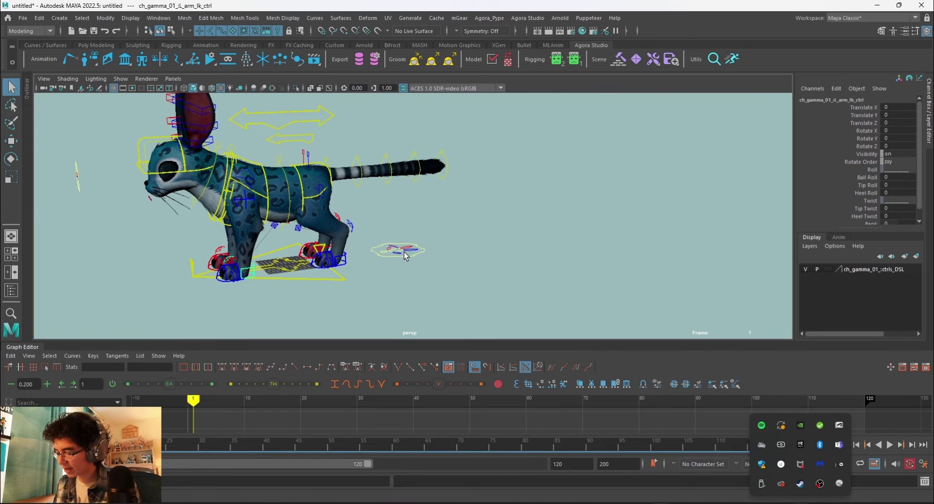
pyautogui.keyDown('alt'); pyautogui.moveTo(397, 252); pyautogui.dragTo(387, 255); pyautogui.keyUp('alt')
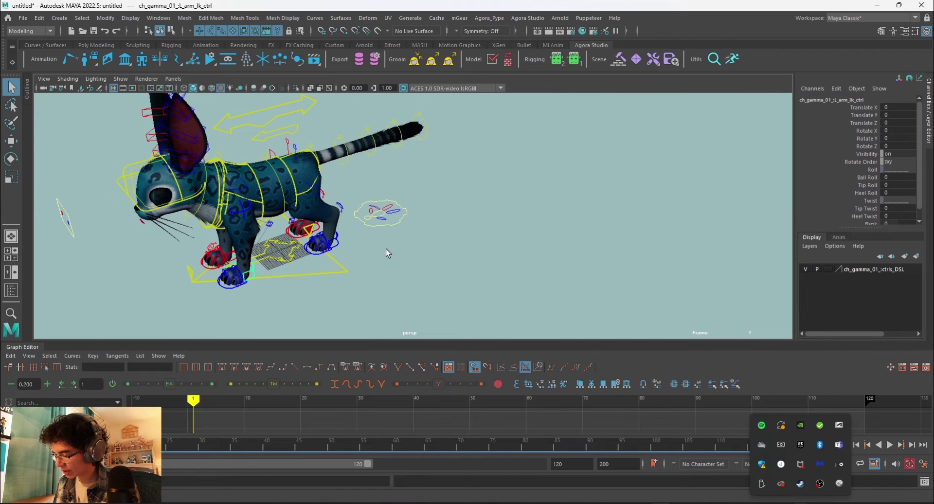
pyautogui.click(386, 222)
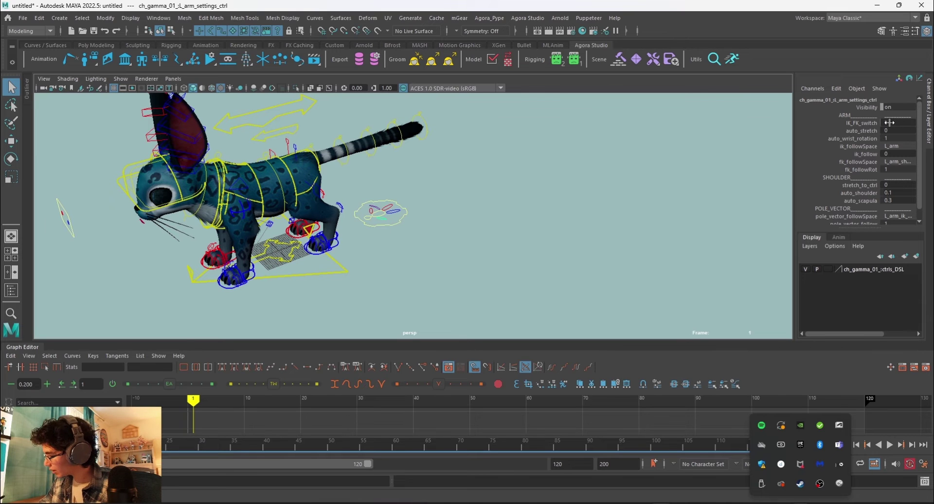
# - Switch the left arm IK_FK_switch to FK, then undo back to IK
pyautogui.keyDown('ctrl'); pyautogui.moveTo(890, 123); pyautogui.dragTo(898, 123); pyautogui.keyUp('ctrl')
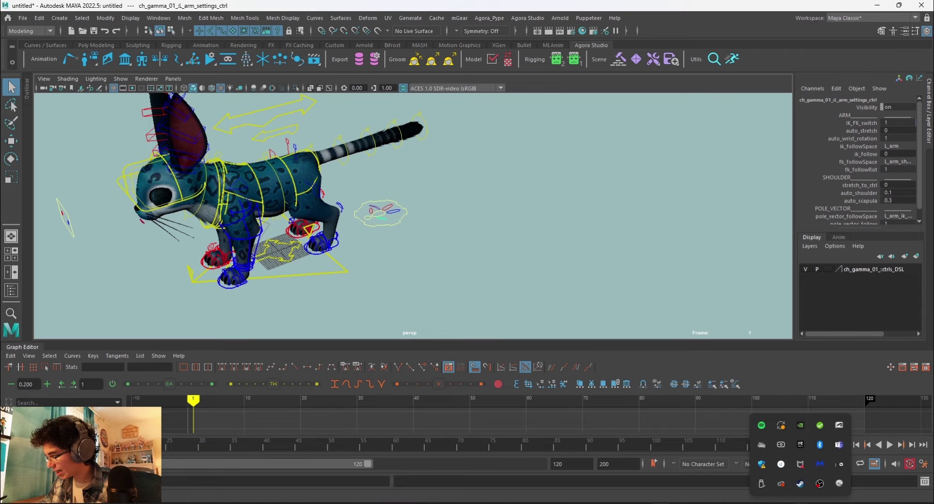
pyautogui.hotkey('ctrl', 'z')
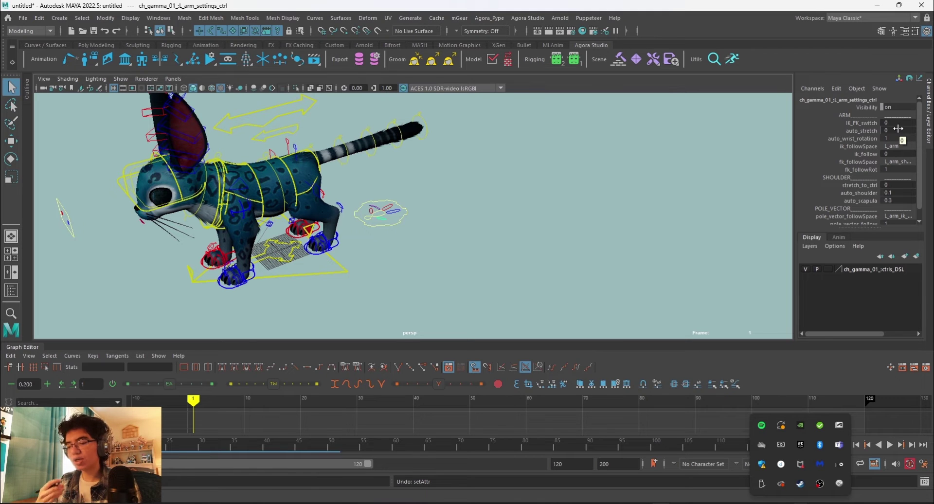
pyautogui.click(262, 265)
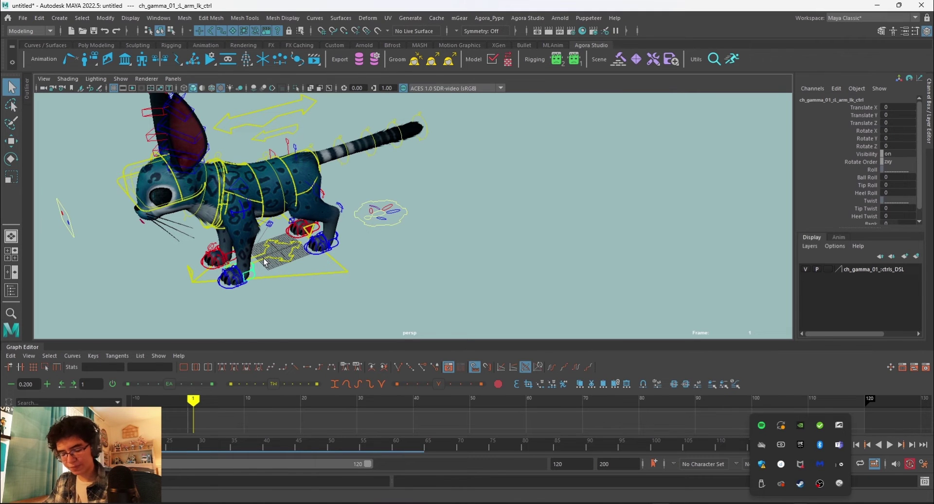
# - Lift the left front paw and set auto_wrist_rotation to 0, then undo it
pyautogui.press('w')
pyautogui.moveTo(264, 263)
pyautogui.keyDown('alt'); pyautogui.mouseDown()
pyautogui.moveTo(238, 238)
pyautogui.moveTo(235, 215)
pyautogui.moveTo(193, 257)
pyautogui.moveTo(341, 248)
pyautogui.mouseUp(); pyautogui.keyUp('alt')
pyautogui.click(448, 236)
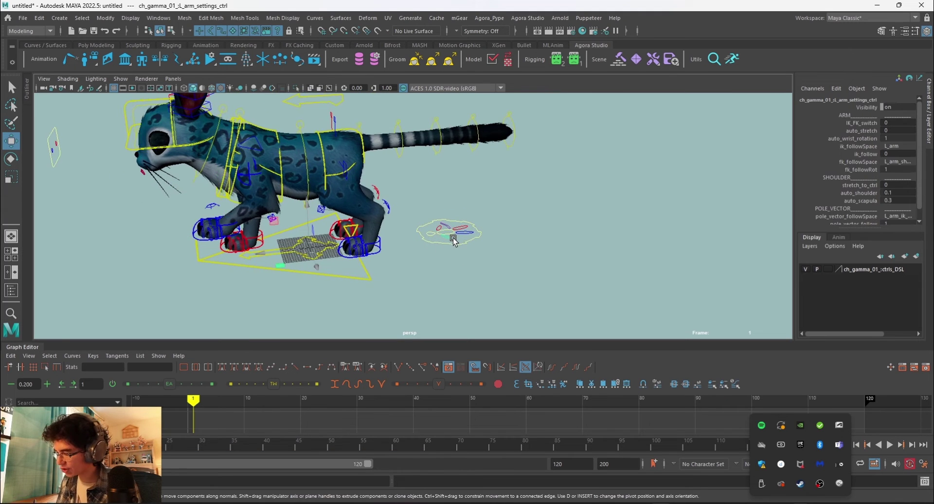
pyautogui.click(902, 136)
pyautogui.write('0')
pyautogui.press('Return')
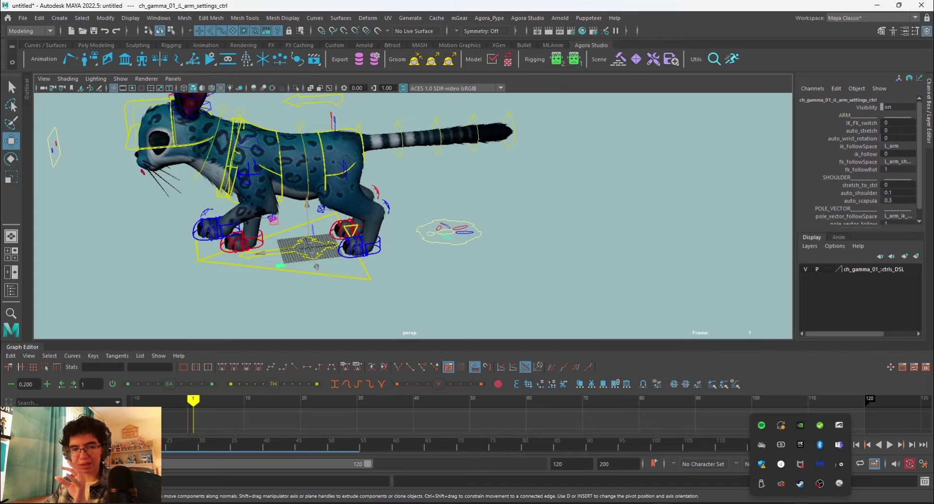
pyautogui.hotkey('ctrl', 'z')
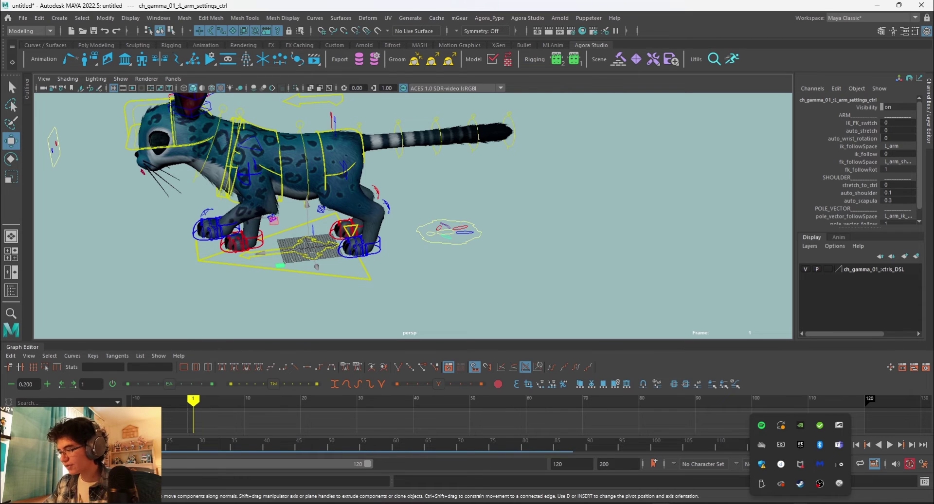
# - Tilt the left wrist control about 25 degrees, then undo the rotation
pyautogui.click(210, 213)
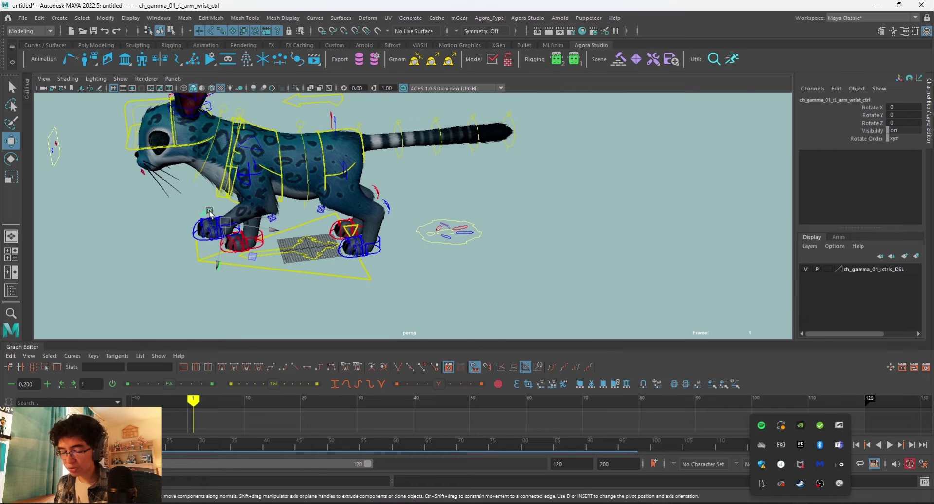
pyautogui.press('e')
pyautogui.moveTo(253, 191); pyautogui.dragTo(270, 206)
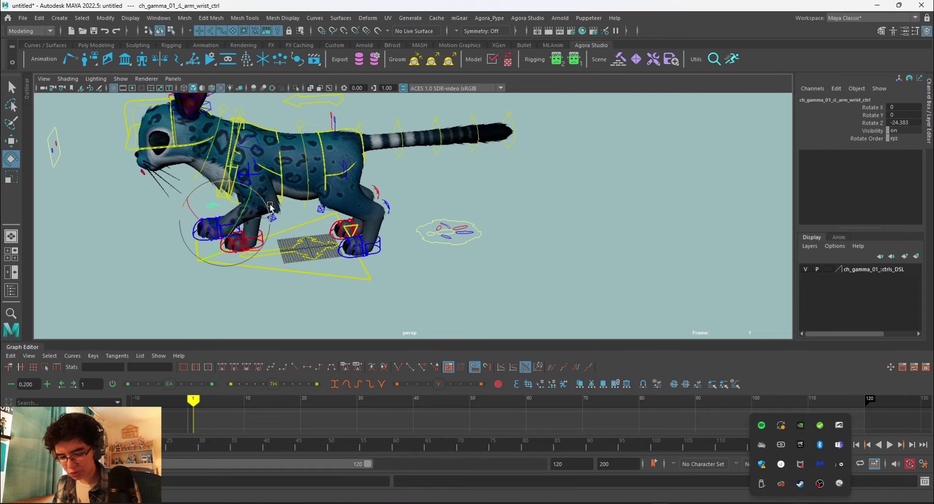
pyautogui.hotkey('ctrl', 'z')
pyautogui.hotkey('ctrl', 'z')
pyautogui.hotkey('ctrl', 'z')
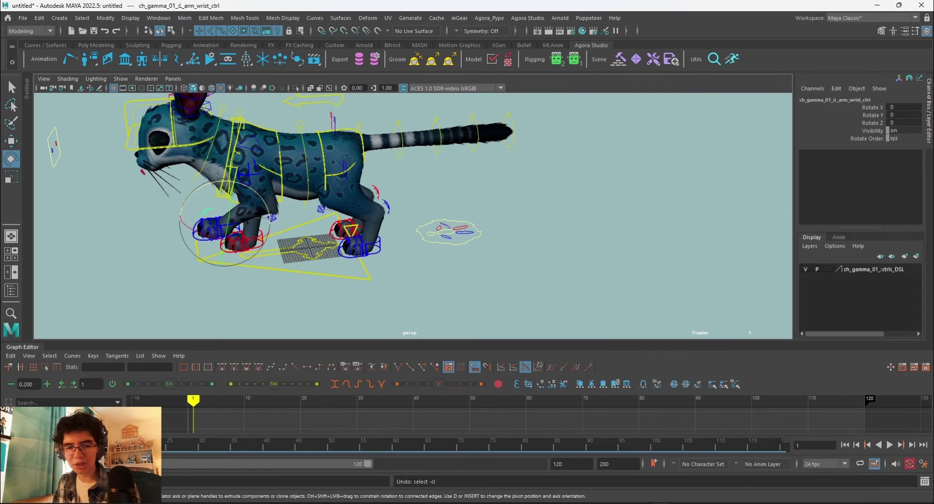
# - Set the left arm's auto_wrist_rotation to 1
pyautogui.click(450, 238)
pyautogui.doubleClick(897, 138)
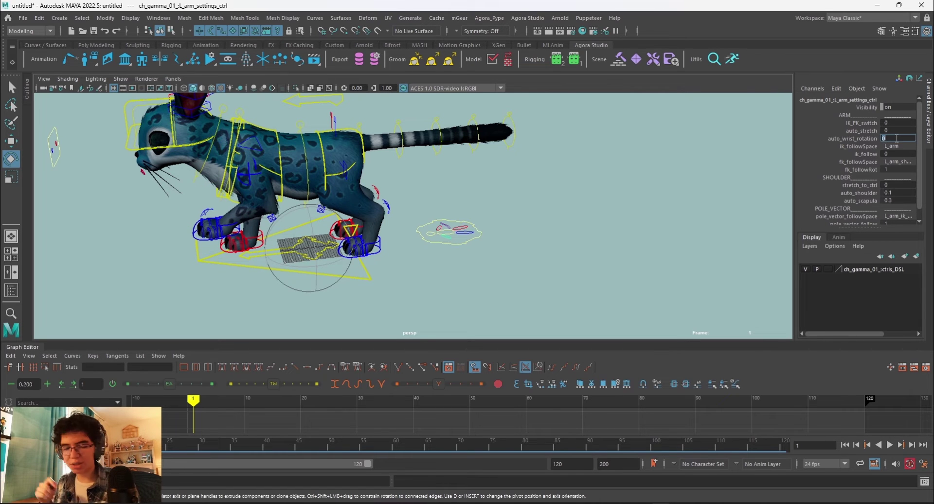
pyautogui.write('1')
pyautogui.press('Return')
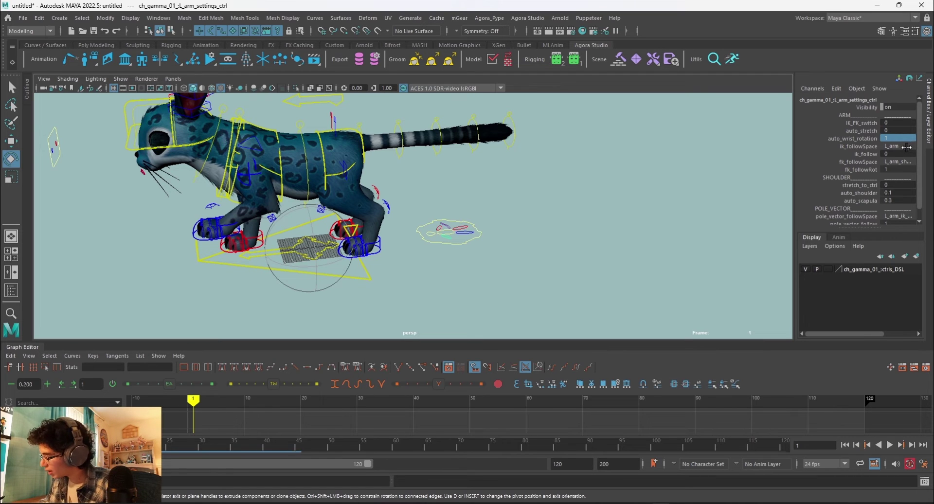
pyautogui.click(905, 147)
# - Set the arm IK follow space to spine_chest and raise the pelvis control
pyautogui.click(896, 163)
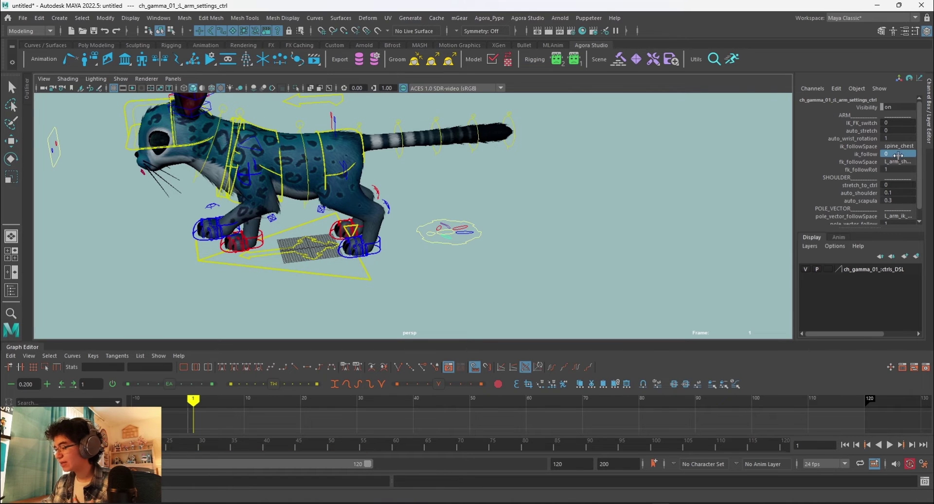
pyautogui.press('e')
pyautogui.click(235, 232)
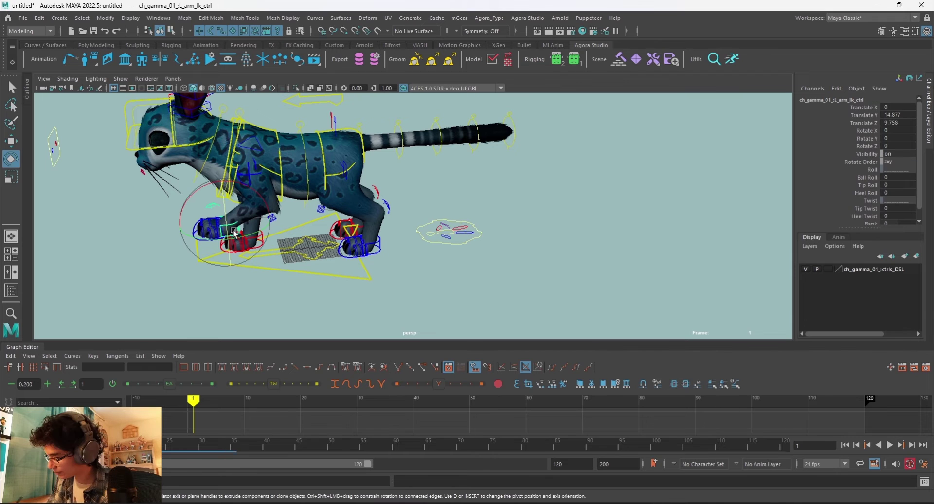
pyautogui.click(445, 237)
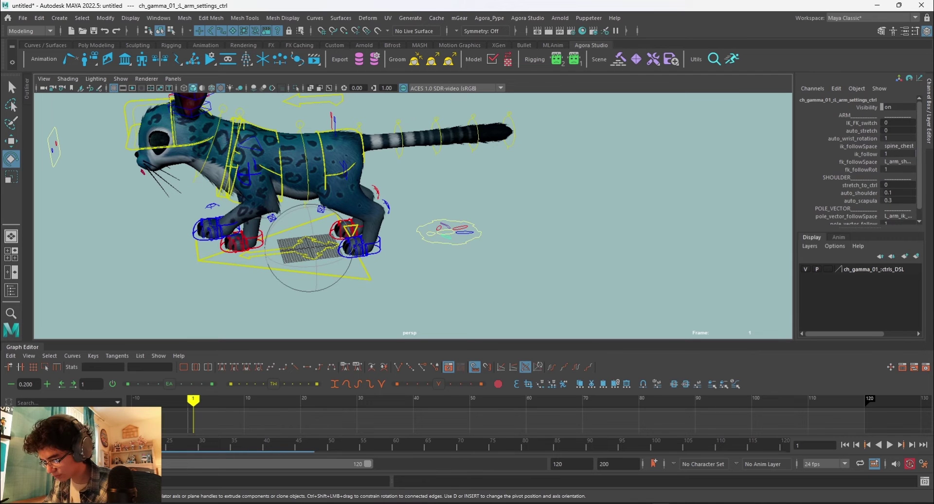
pyautogui.click(351, 108)
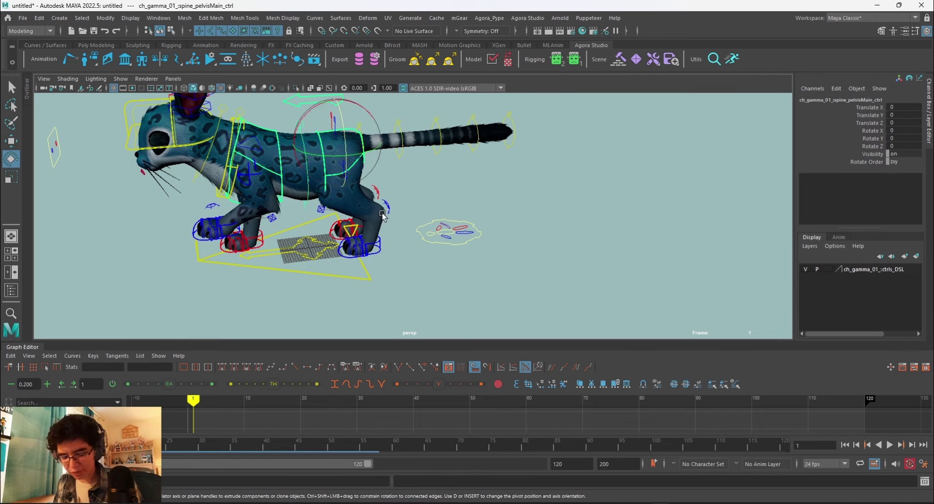
pyautogui.press('w')
pyautogui.moveTo(324, 122)
pyautogui.mouseDown()
pyautogui.moveTo(332, 105)
pyautogui.moveTo(335, 134)
pyautogui.mouseUp()
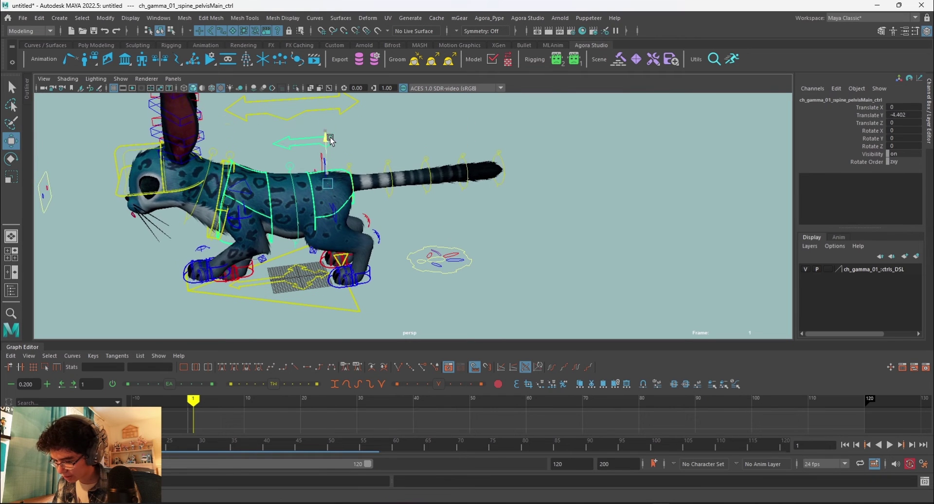
# - Move the left front paw forward and pick auto_shoulder on the arm settings control
pyautogui.click(216, 270)
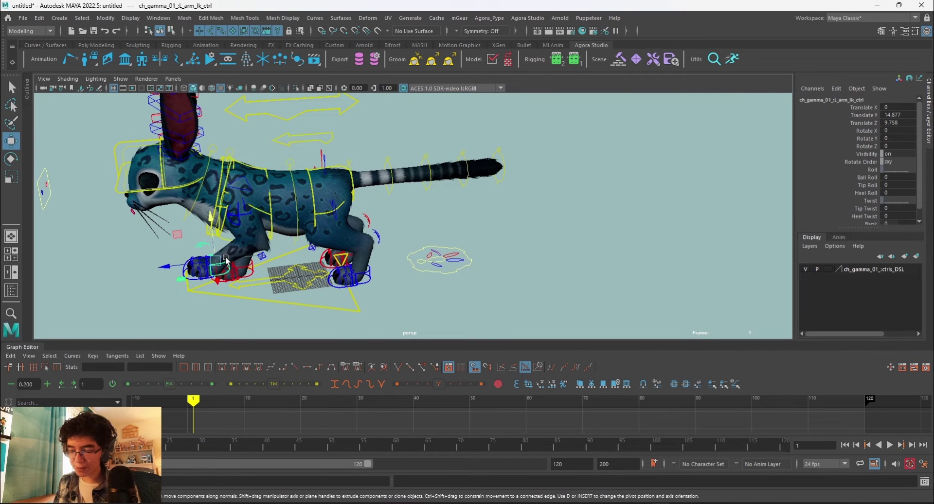
pyautogui.moveTo(215, 269); pyautogui.dragTo(190, 262)
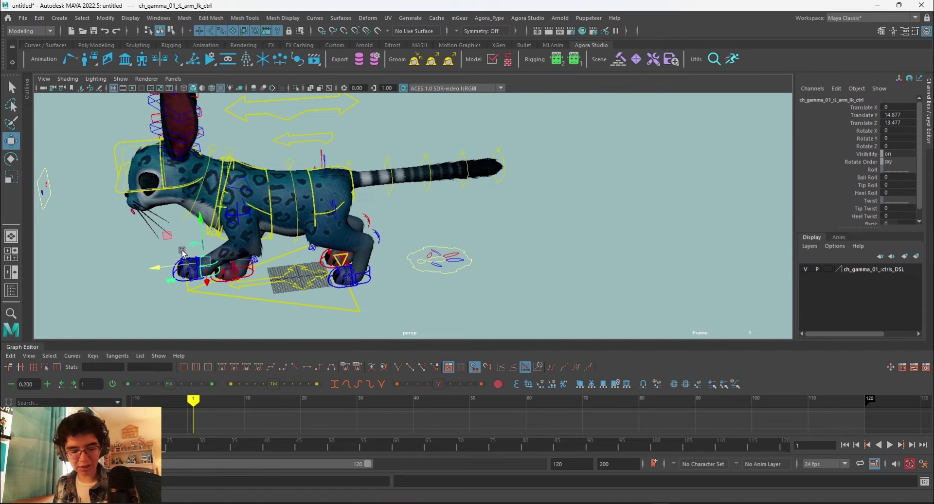
pyautogui.click(435, 265)
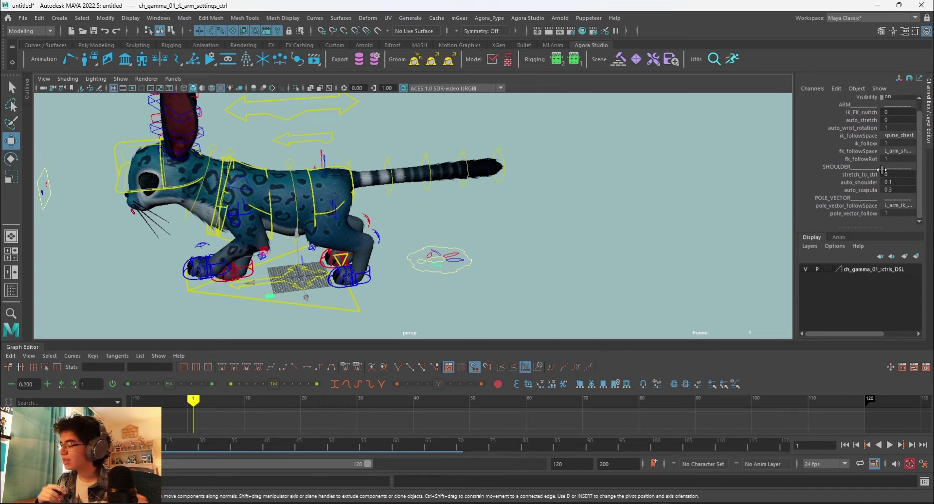
pyautogui.click(898, 182)
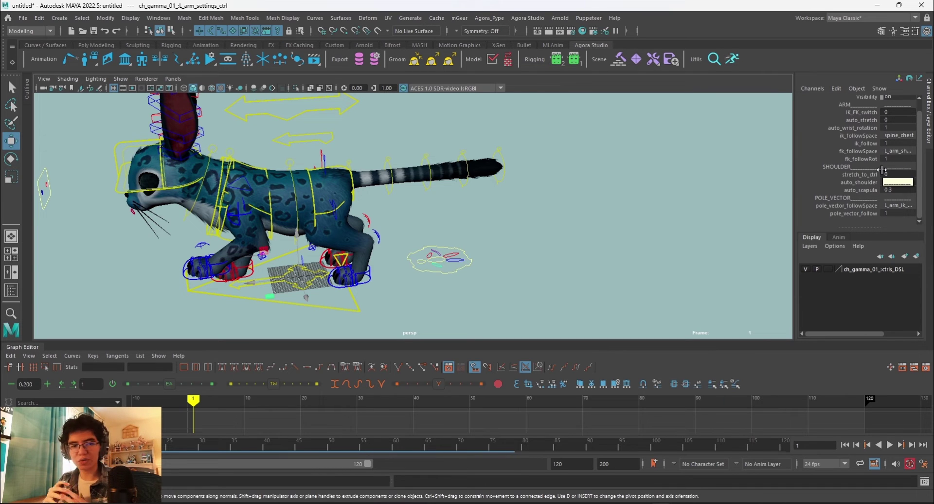
# - Enter 0.1 in the auto_shoulder channel of L_arm_settings_ctrl
pyautogui.write('0.1')
pyautogui.press('Return')
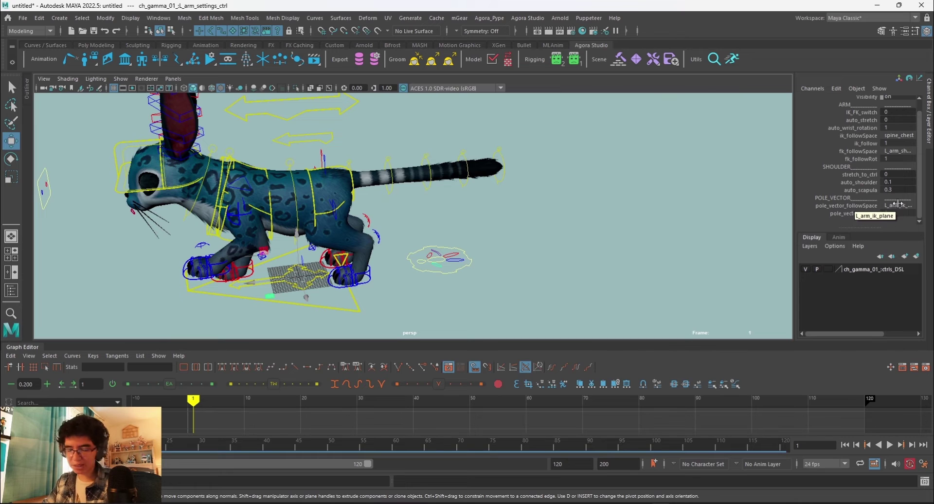
# - Lower the left front paw and set auto_shoulder to 1
pyautogui.click(197, 262)
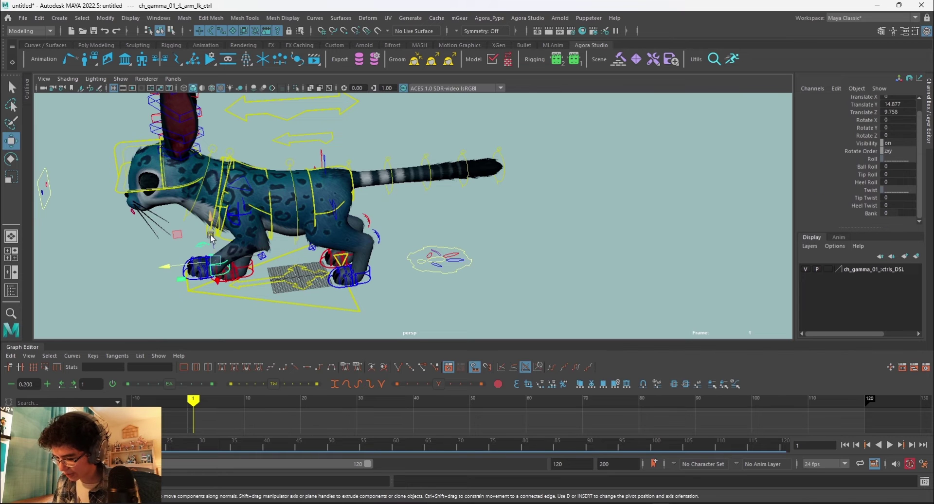
pyautogui.moveTo(220, 244); pyautogui.dragTo(227, 258)
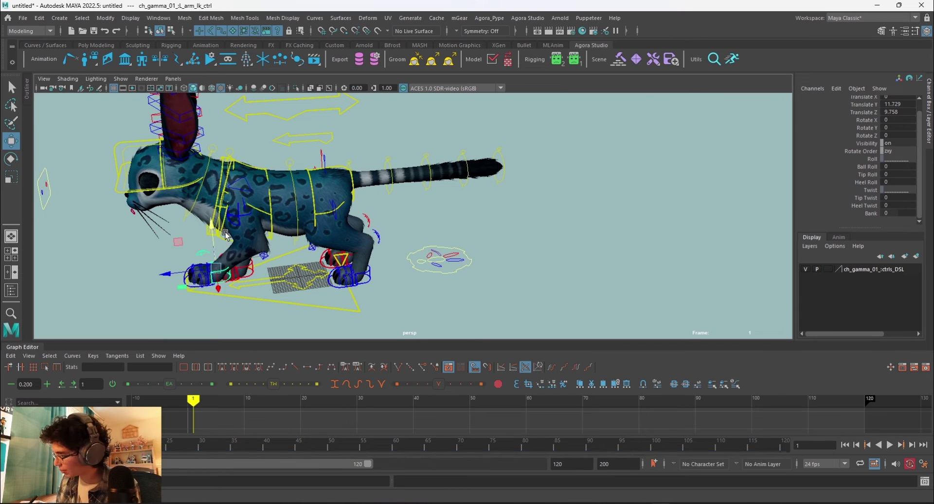
pyautogui.click(436, 270)
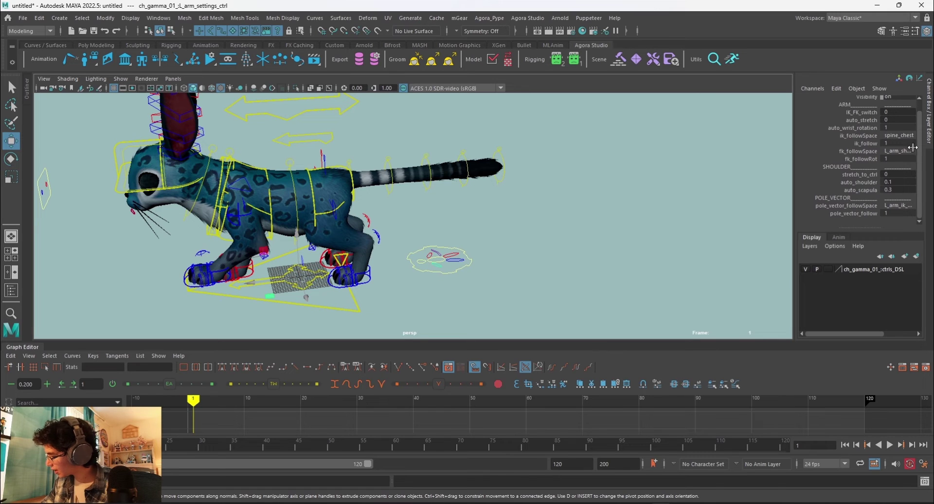
pyautogui.click(892, 181)
pyautogui.write('1')
pyautogui.press('Return')
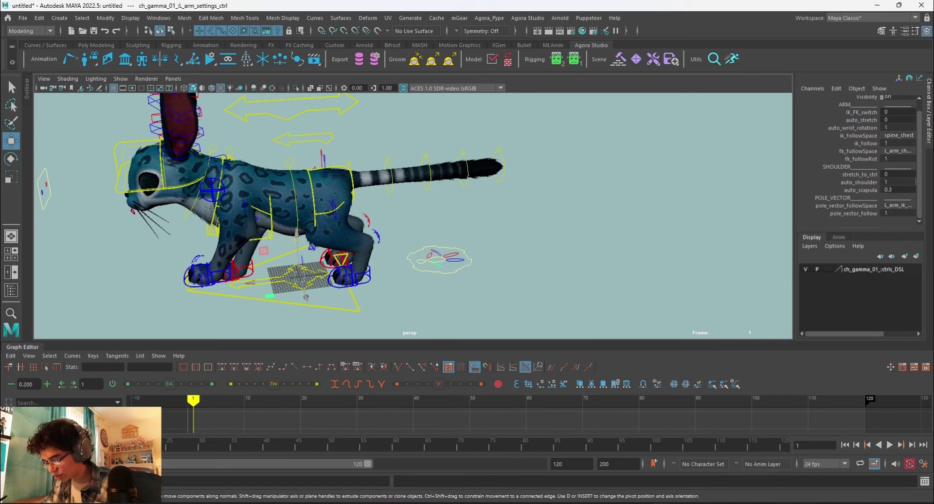
# - Move the left front paw down and back, then undo both paw moves
pyautogui.click(219, 275)
pyautogui.moveTo(214, 241)
pyautogui.mouseDown()
pyautogui.moveTo(214, 267)
pyautogui.moveTo(225, 226)
pyautogui.mouseUp()
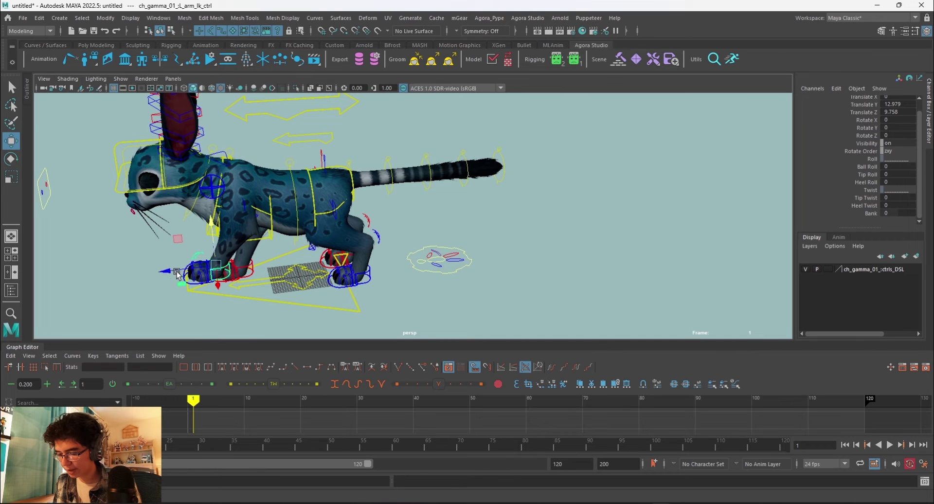
pyautogui.moveTo(177, 274)
pyautogui.mouseDown()
pyautogui.moveTo(233, 274)
pyautogui.moveTo(193, 286)
pyautogui.mouseUp()
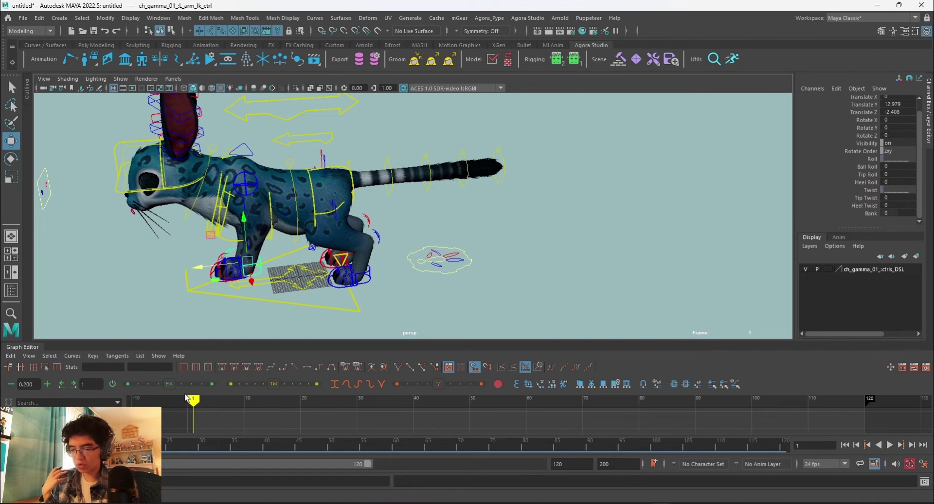
pyautogui.hotkey('ctrl', 'z')
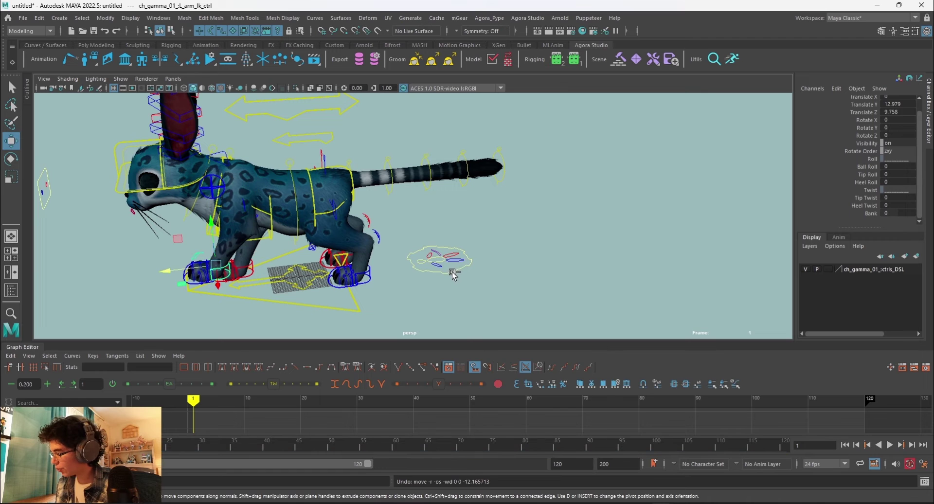
pyautogui.hotkey('ctrl', 'z')
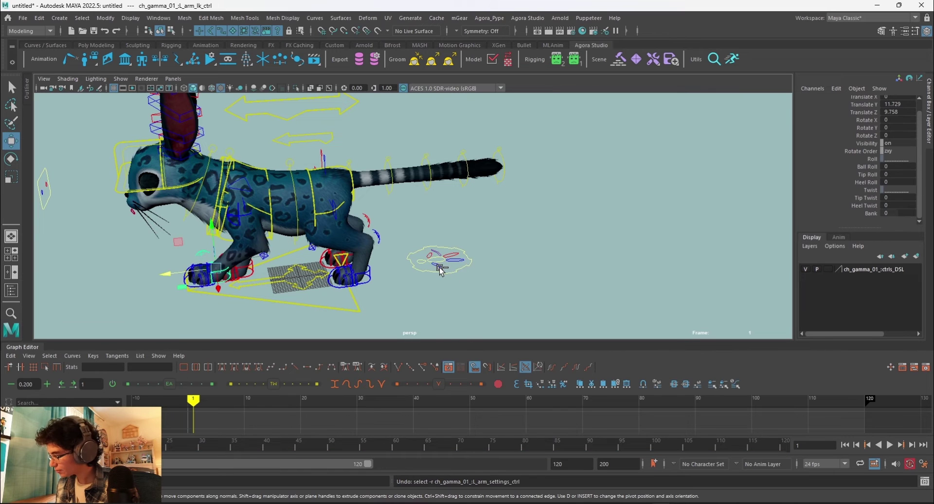
# - Move the left front paw forward and set auto_scapula to 1
pyautogui.click(441, 267)
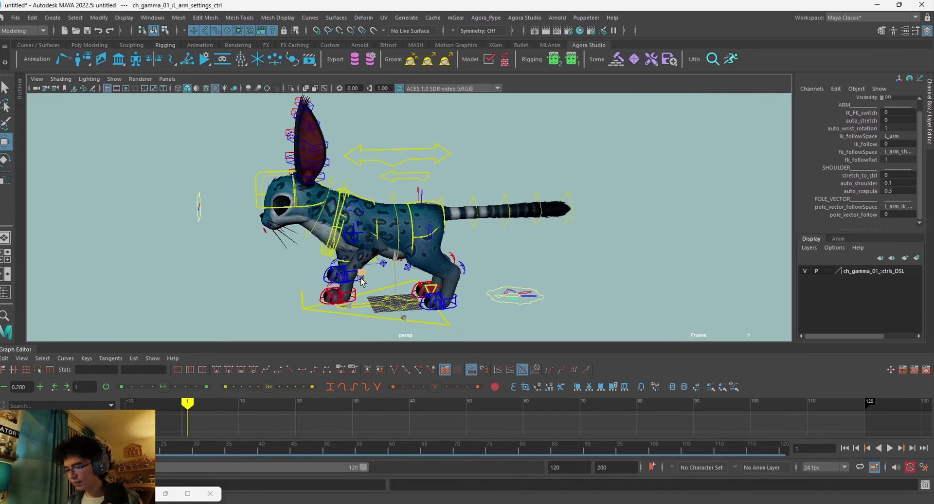
pyautogui.click(358, 275)
pyautogui.moveTo(357, 275); pyautogui.dragTo(289, 276)
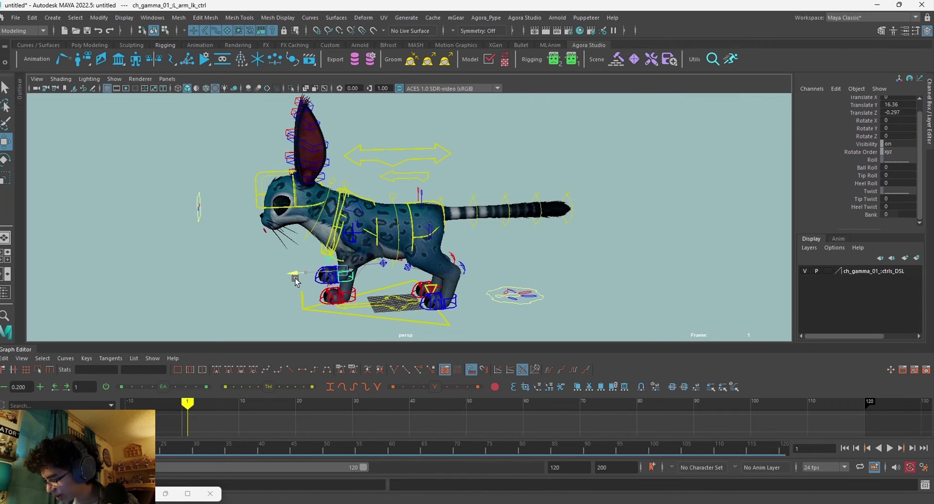
pyautogui.click(538, 295)
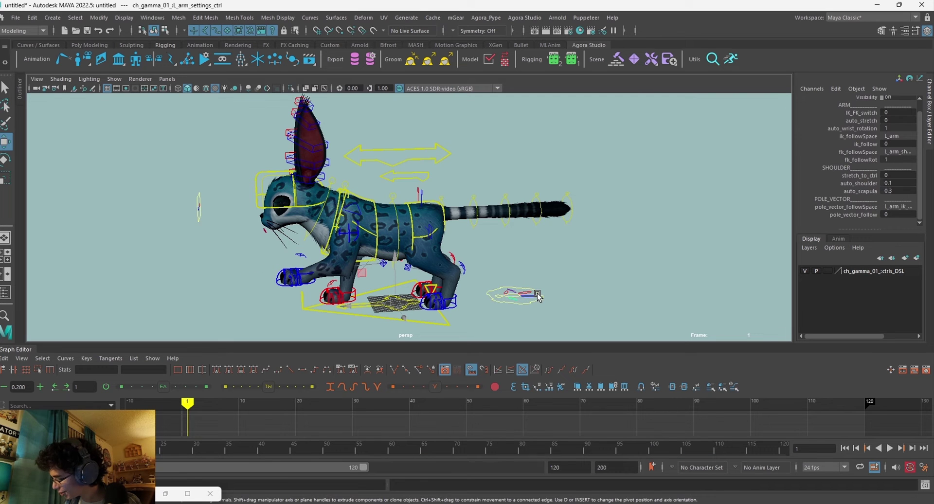
pyautogui.write('1')
pyautogui.press('Return')
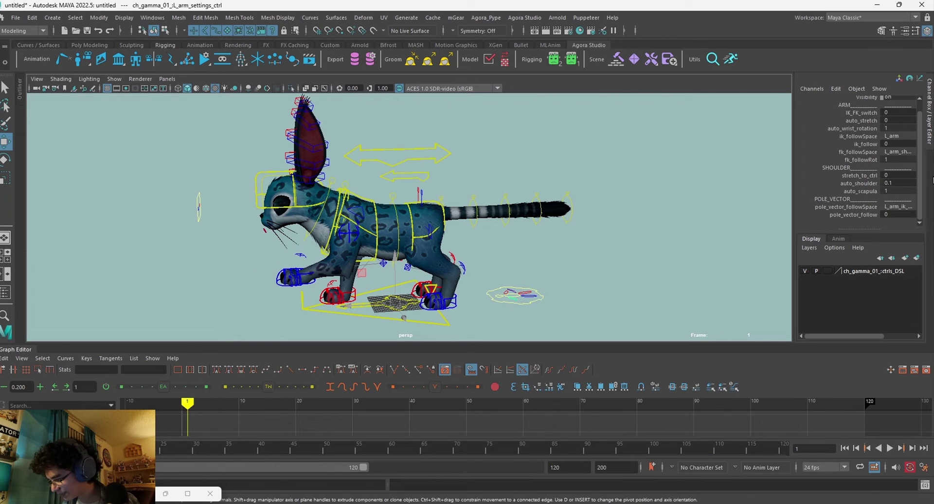
# - Pull the left front paw further forward along Z to stretch the shoulder
pyautogui.click(308, 276)
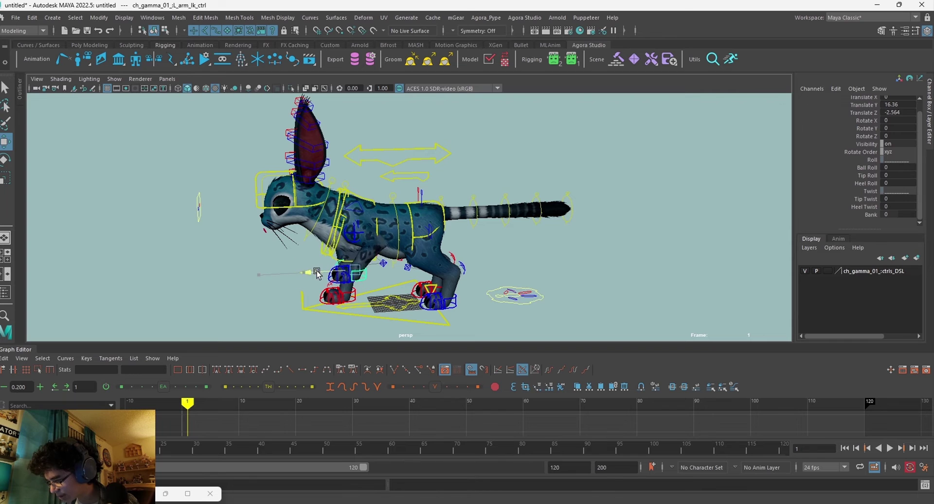
pyautogui.moveTo(248, 281); pyautogui.dragTo(271, 271)
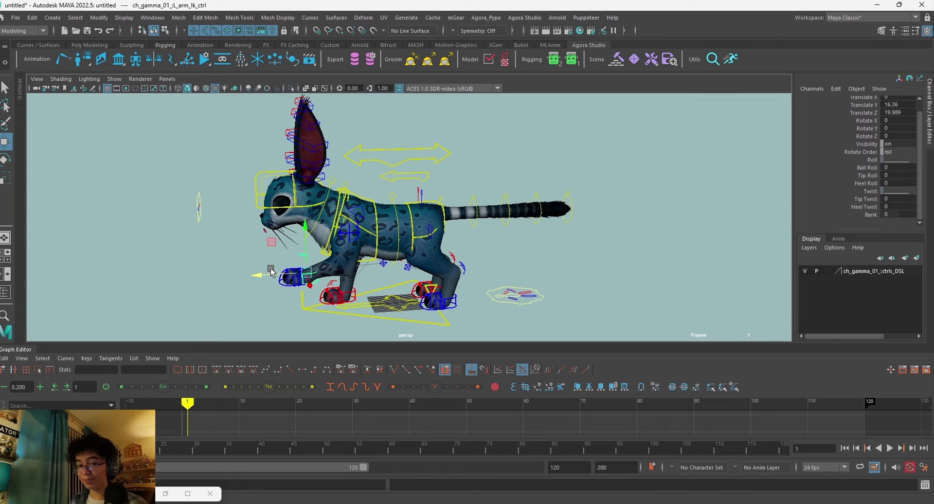
pyautogui.click(517, 302)
# - Reset auto_scapula to 0.3 and adjust the arm's stretch_to_ctrl value
pyautogui.click(540, 297)
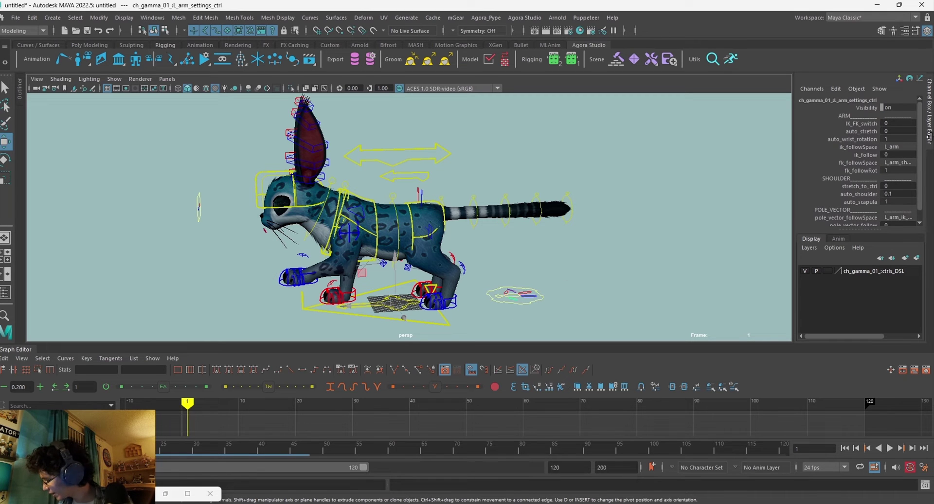
pyautogui.doubleClick(901, 202)
pyautogui.write('0.3')
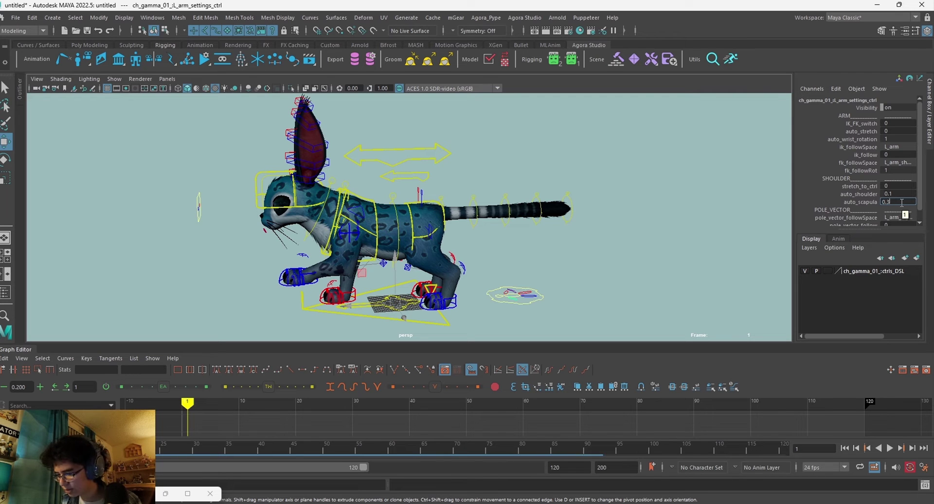
pyautogui.press('Return')
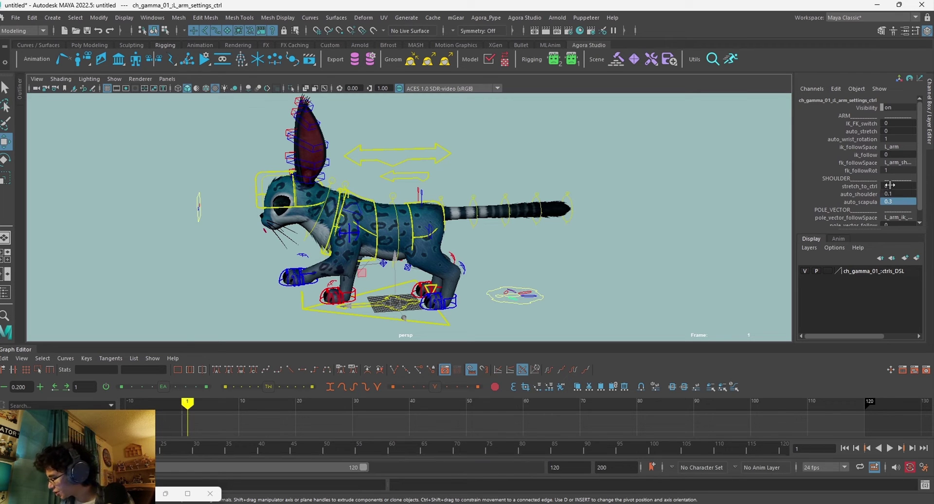
pyautogui.click(889, 186)
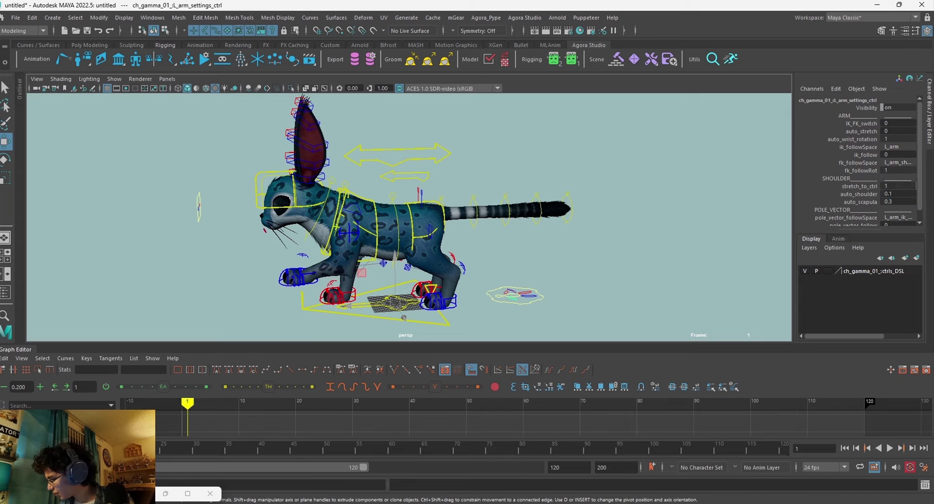
pyautogui.click(353, 233)
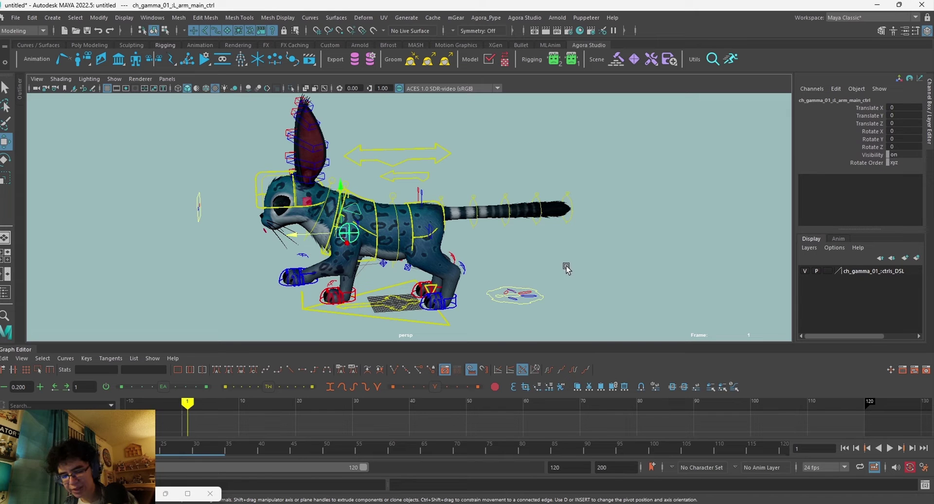
pyautogui.click(543, 293)
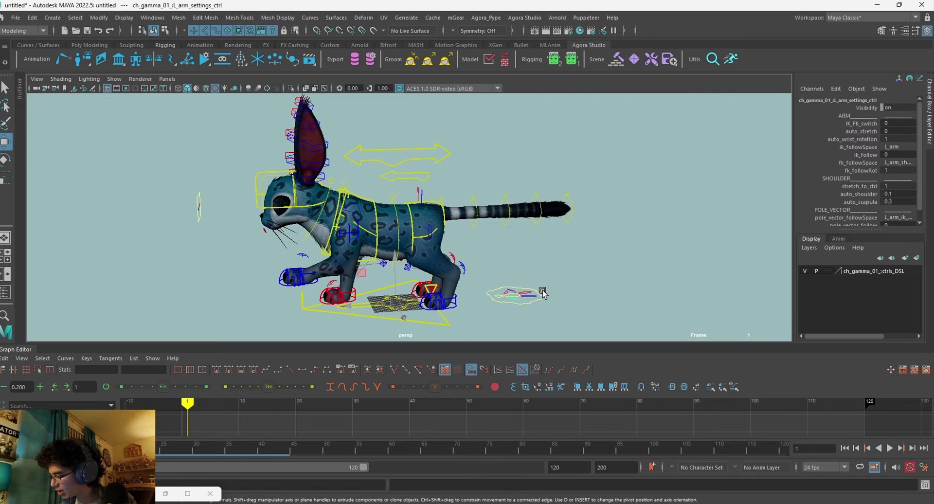
pyautogui.doubleClick(899, 186)
pyautogui.write('0')
pyautogui.press('Return')
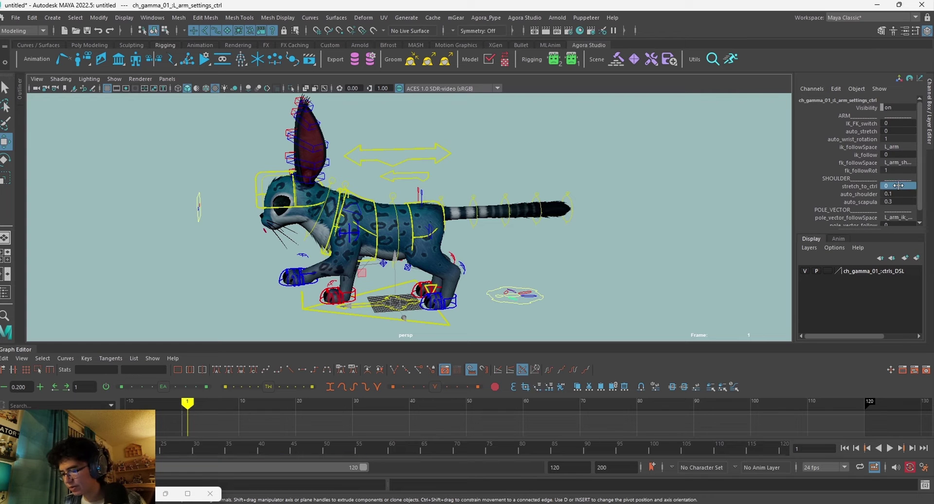
# - Drag the left arm main control forward and sideways away from the body
pyautogui.click(346, 237)
pyautogui.moveTo(357, 243); pyautogui.dragTo(256, 263)
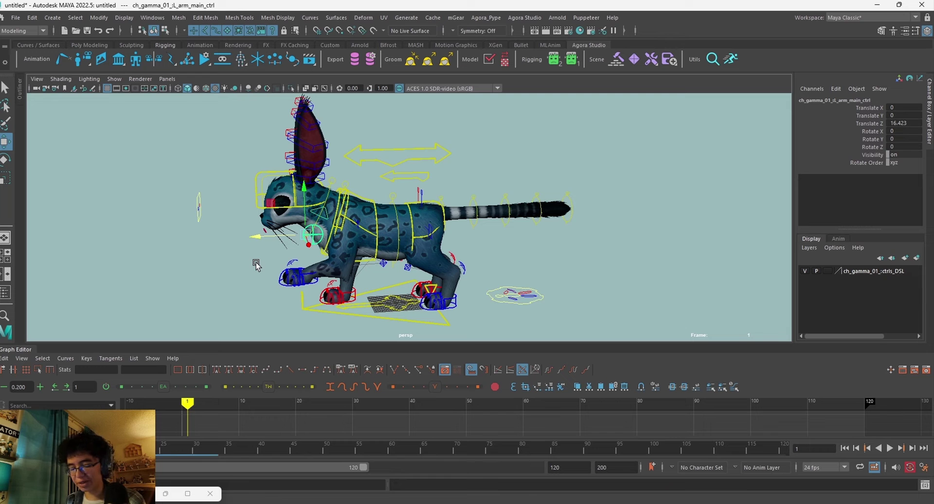
pyautogui.moveTo(479, 241)
pyautogui.keyDown('alt'); pyautogui.mouseDown()
pyautogui.moveTo(369, 248)
pyautogui.moveTo(406, 263)
pyautogui.moveTo(344, 278)
pyautogui.mouseUp(); pyautogui.keyUp('alt')
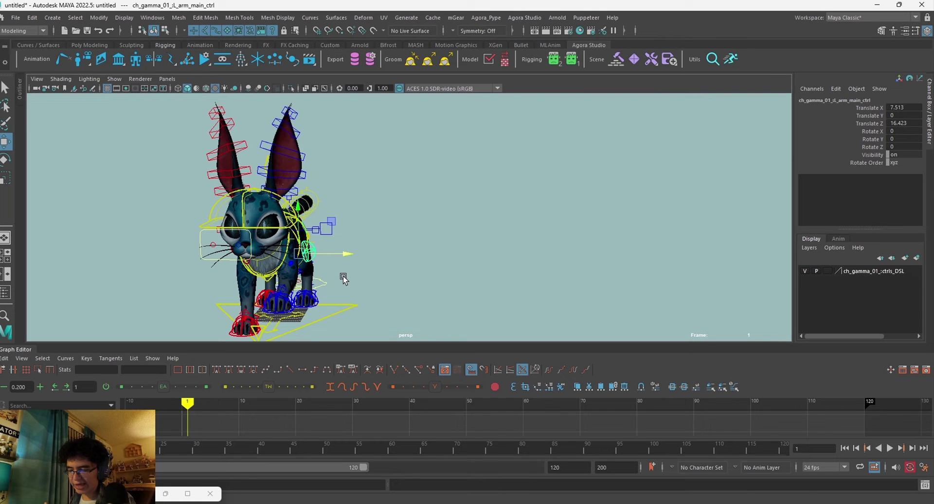
pyautogui.moveTo(486, 263)
pyautogui.keyDown('alt'); pyautogui.mouseDown()
pyautogui.moveTo(341, 263)
pyautogui.moveTo(370, 257)
pyautogui.mouseUp(); pyautogui.keyUp('alt')
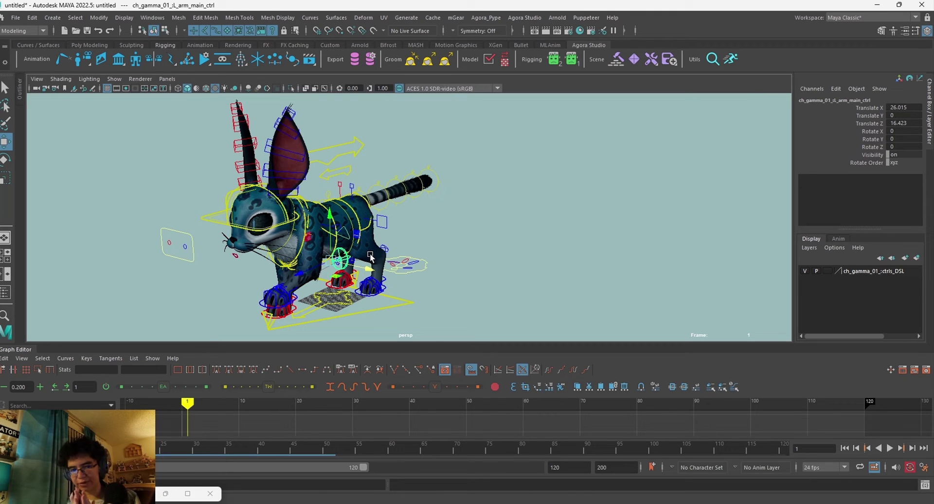
# - Set stretch_to_ctrl to 1, then orbit around the cat reselecting the arm controls
pyautogui.click(408, 265)
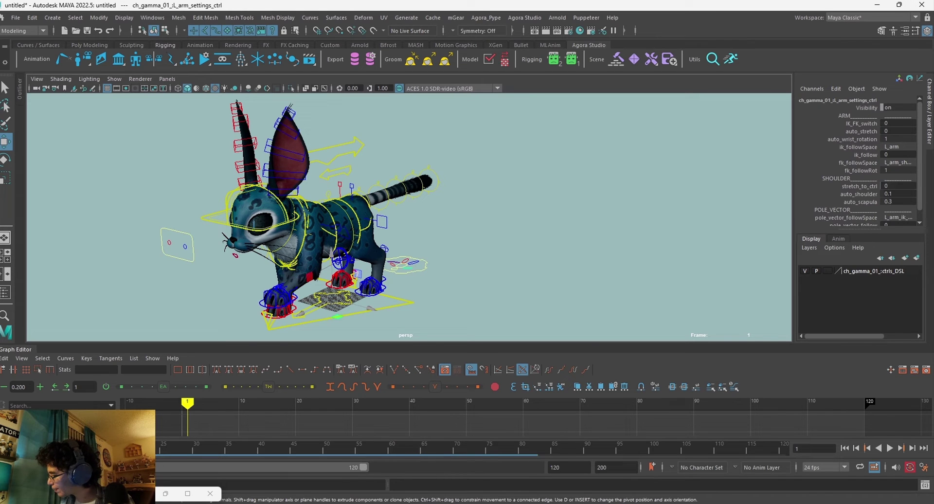
pyautogui.write('1')
pyautogui.press('Return')
pyautogui.moveTo(443, 239)
pyautogui.keyDown('alt'); pyautogui.mouseDown()
pyautogui.moveTo(441, 251)
pyautogui.moveTo(461, 257)
pyautogui.moveTo(402, 263)
pyautogui.moveTo(412, 257)
pyautogui.mouseUp(); pyautogui.keyUp('alt')
pyautogui.click(442, 251)
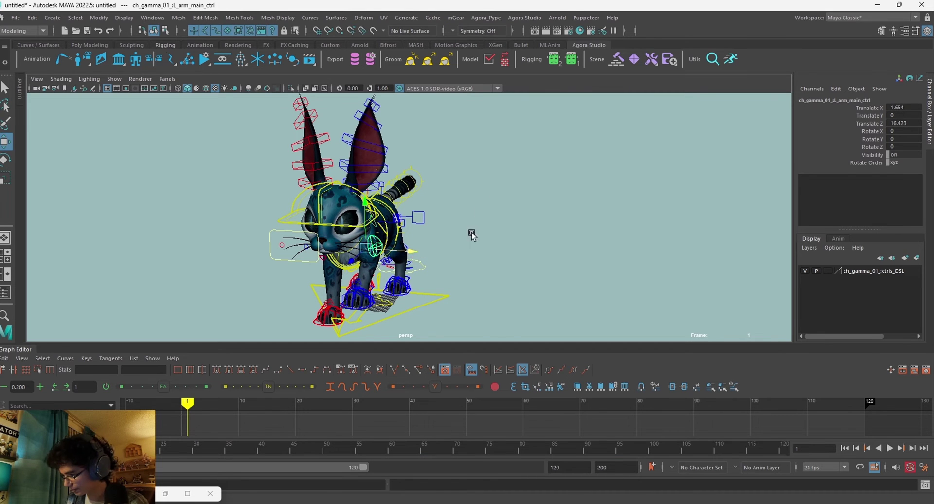
pyautogui.moveTo(471, 233)
pyautogui.keyDown('alt'); pyautogui.mouseDown()
pyautogui.moveTo(516, 246)
pyautogui.moveTo(523, 261)
pyautogui.mouseUp(); pyautogui.keyUp('alt')
pyautogui.click(536, 254)
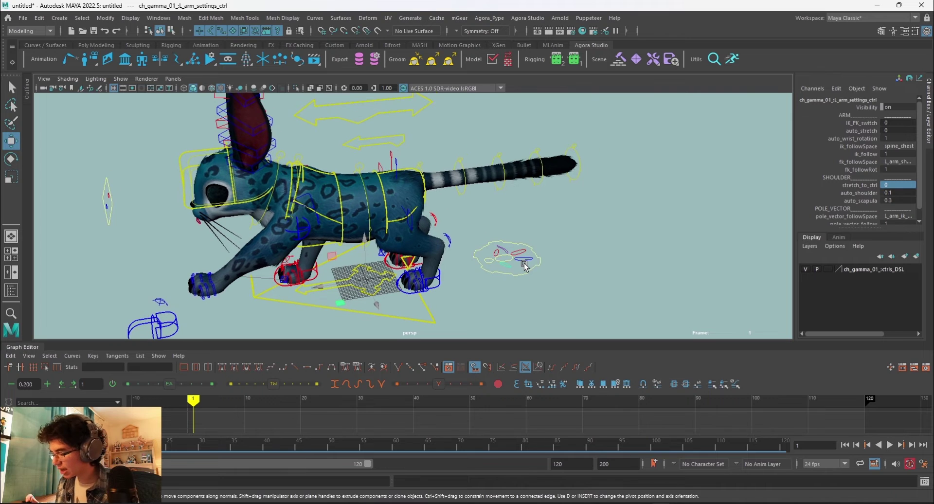
# - Set head_followRot to 0 and rotate the chest control so the body lunges
pyautogui.click(485, 263)
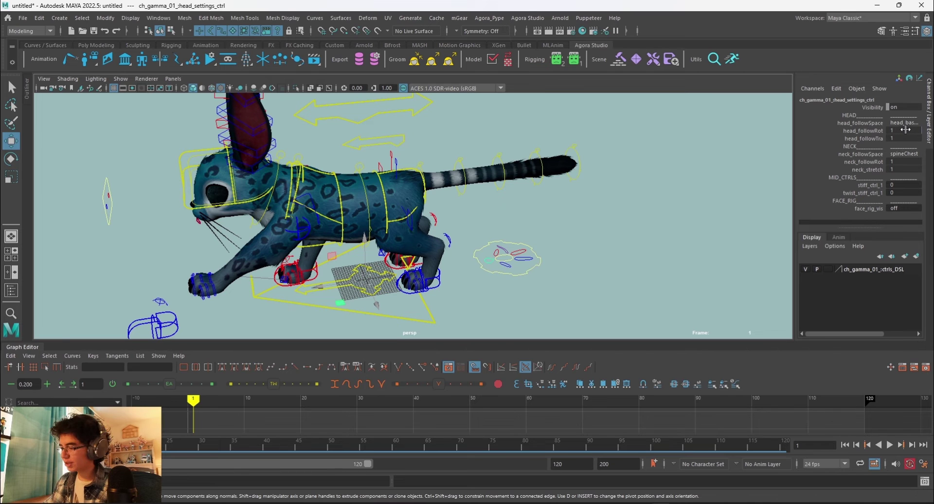
pyautogui.doubleClick(906, 130)
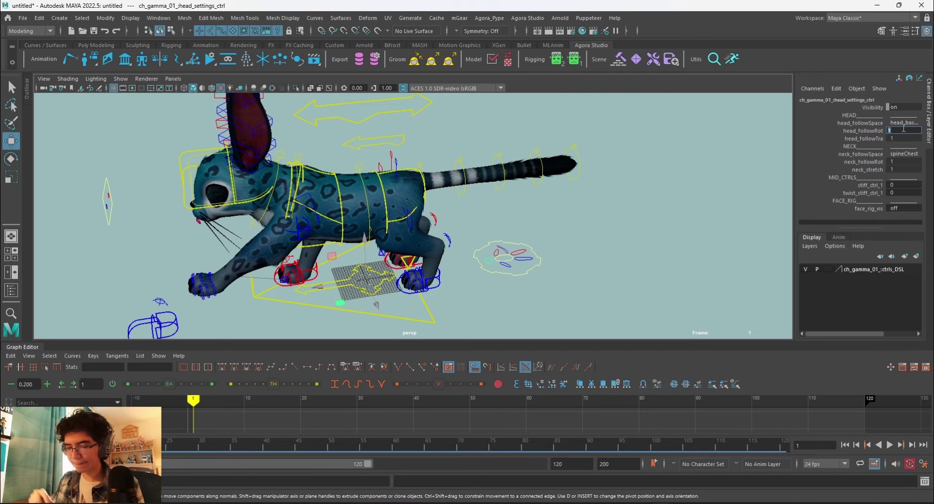
pyautogui.write('0')
pyautogui.press('Return')
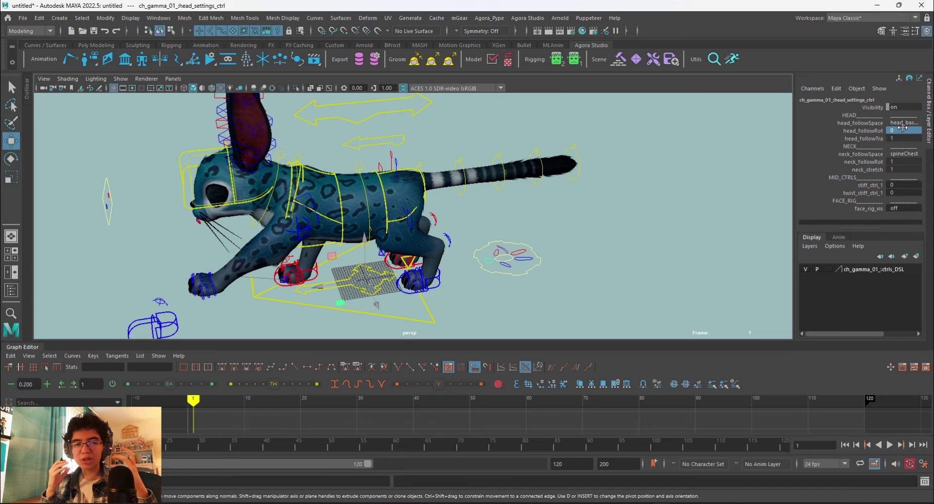
pyautogui.click(348, 204)
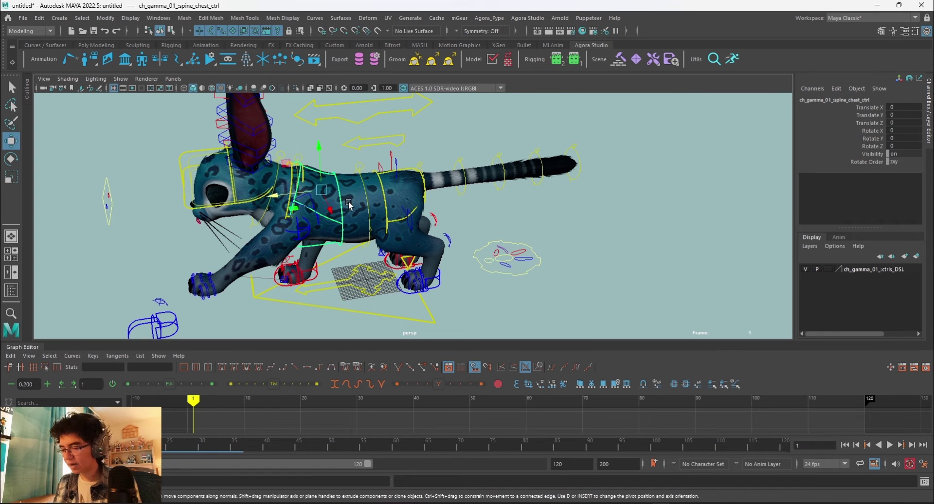
pyautogui.press('e')
pyautogui.moveTo(322, 149); pyautogui.dragTo(347, 146)
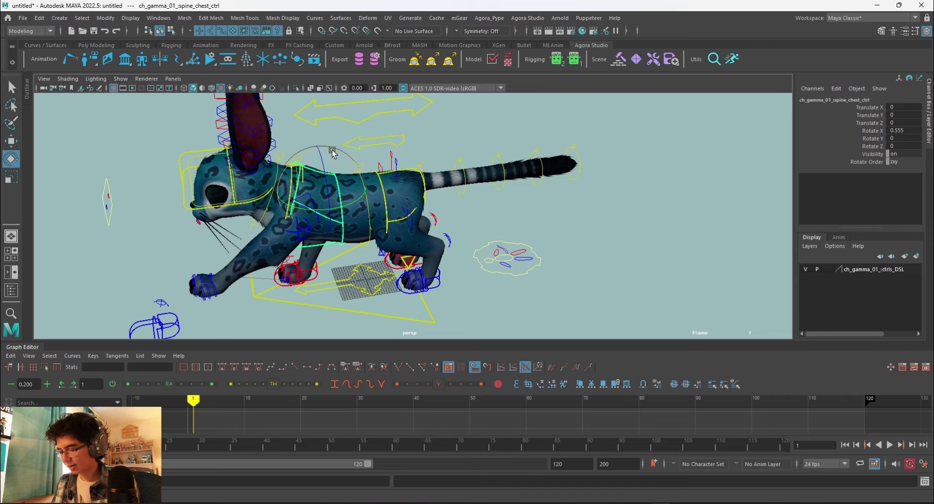
pyautogui.moveTo(347, 146); pyautogui.dragTo(351, 145)
# - Set head_followRot back to 1 and rotate the chest to about −21 degrees X
pyautogui.click(502, 265)
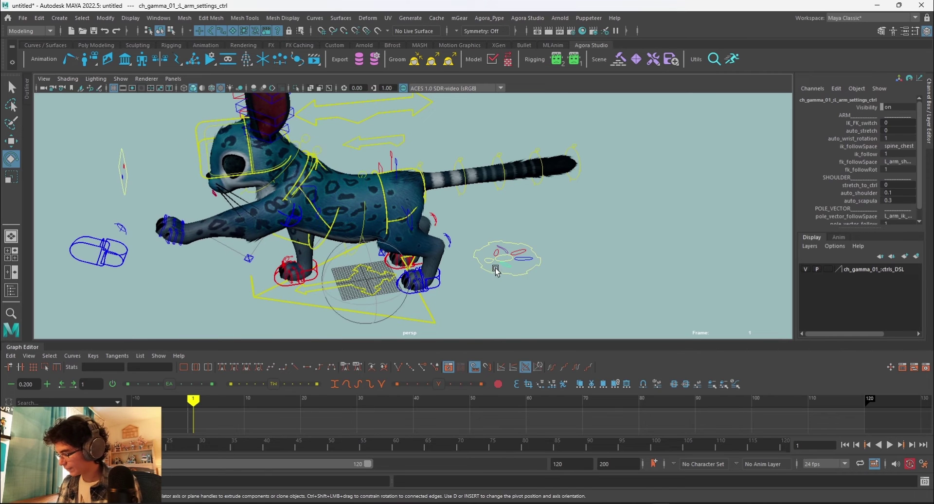
pyautogui.doubleClick(906, 130)
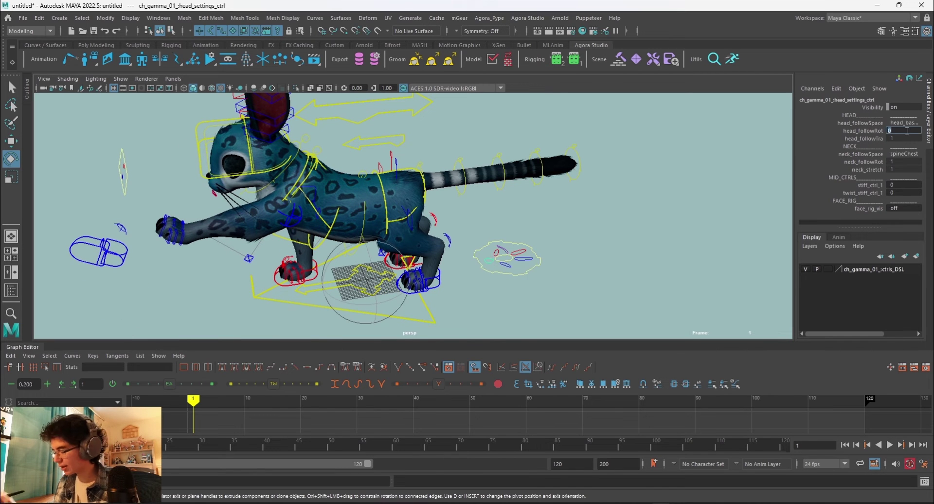
pyautogui.write('1')
pyautogui.press('Return')
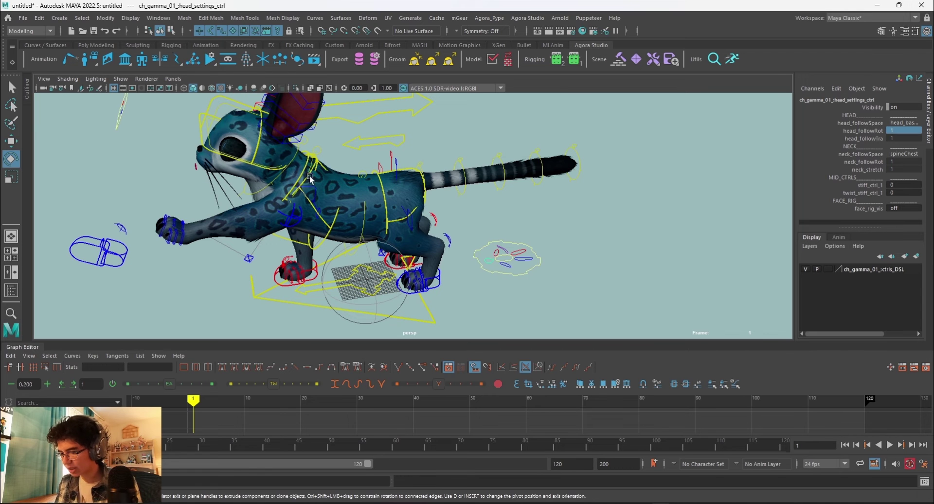
pyautogui.click(330, 169)
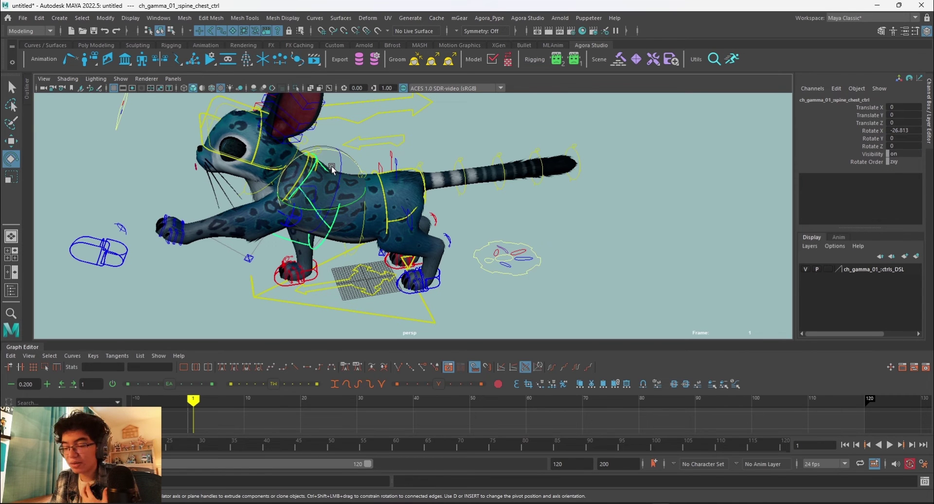
pyautogui.moveTo(331, 168); pyautogui.dragTo(325, 152)
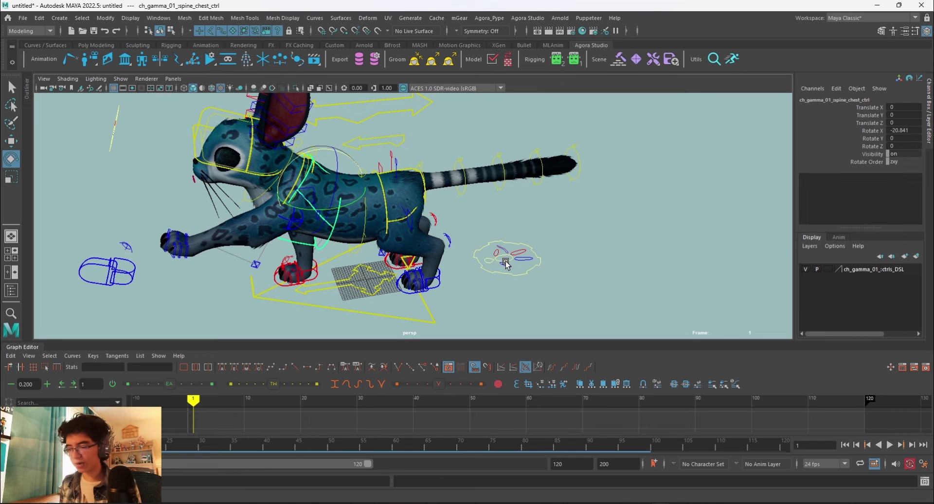
pyautogui.click(508, 264)
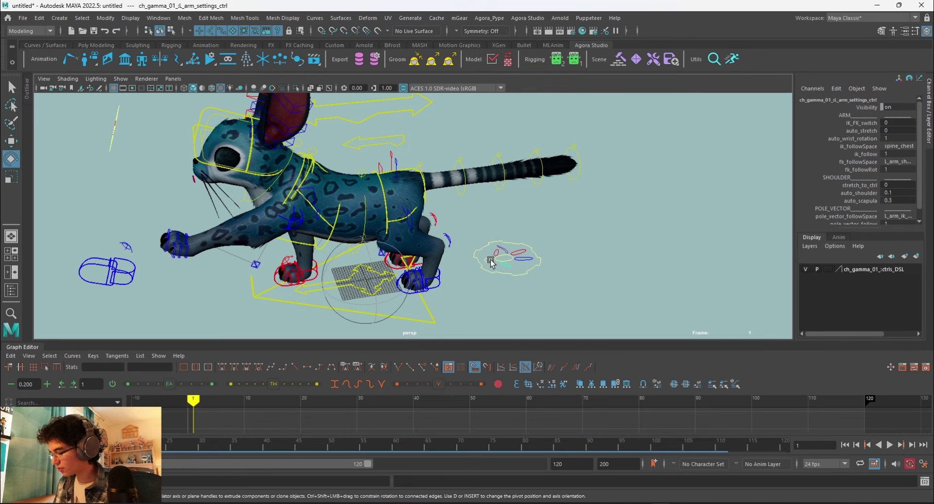
# - Set head_followRot to 0 and rotate the chest to see the head hold orientation
pyautogui.click(491, 261)
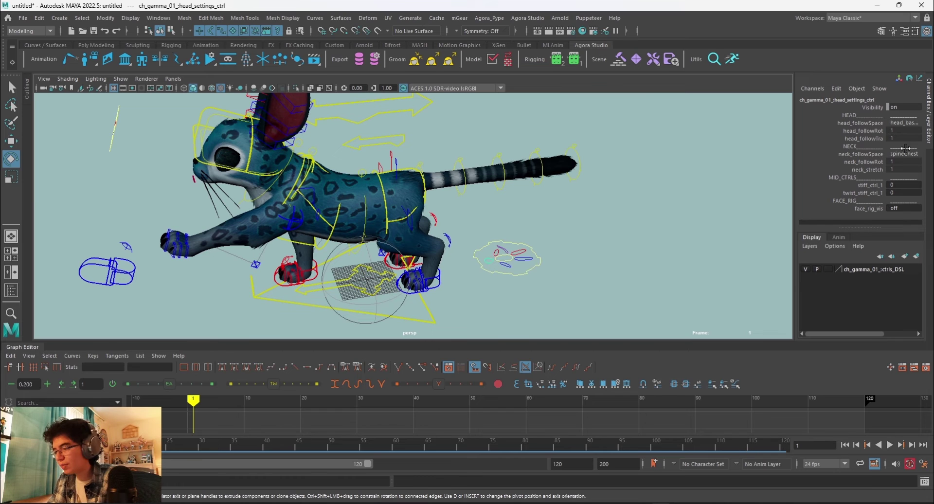
pyautogui.doubleClick(906, 131)
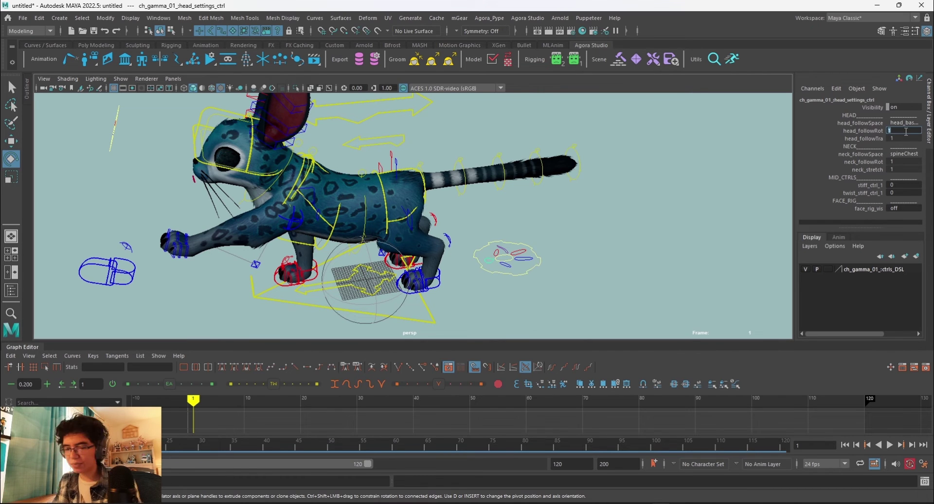
pyautogui.write('0')
pyautogui.press('Return')
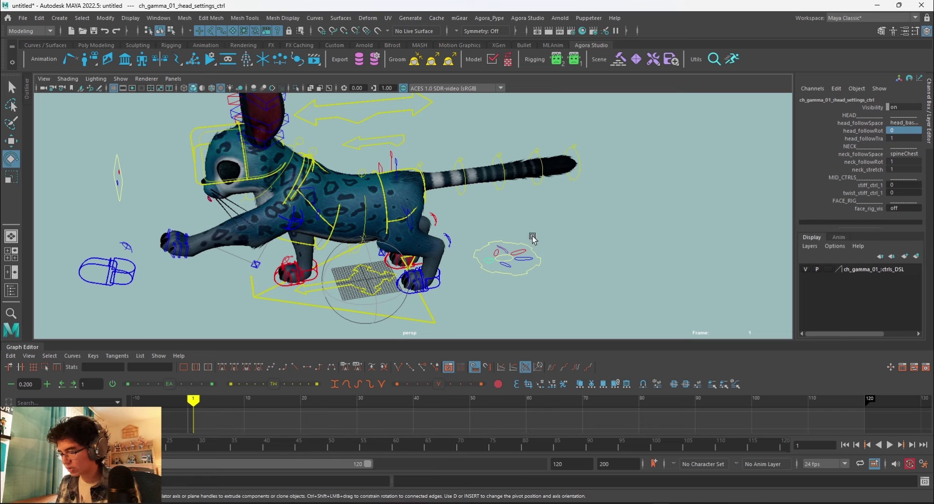
pyautogui.click(324, 173)
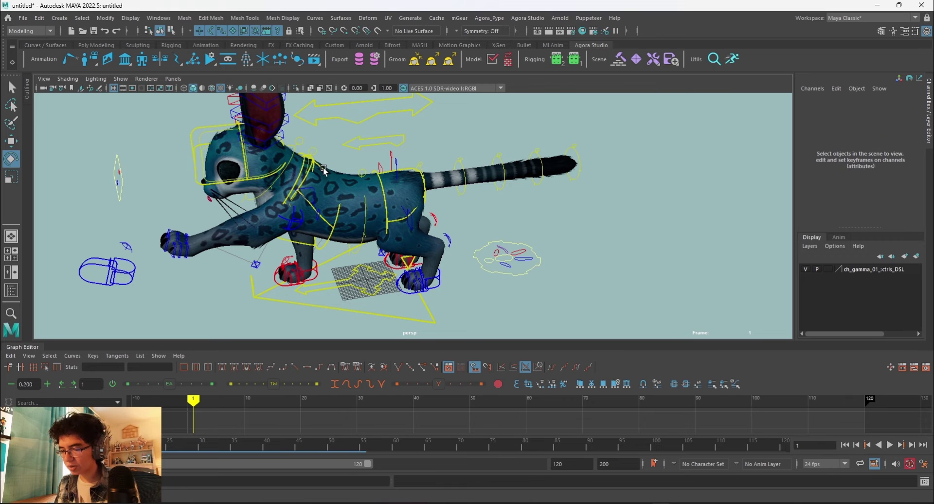
pyautogui.click(300, 153)
pyautogui.moveTo(300, 152); pyautogui.dragTo(310, 156)
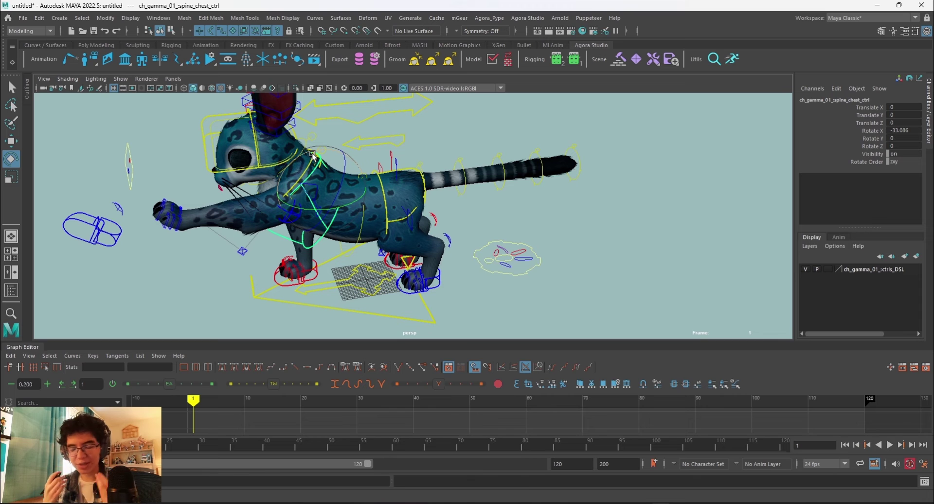
# - Set head_followTra to 0, rotate the chest, then undo those changes
pyautogui.click(489, 263)
pyautogui.click(898, 138)
pyautogui.write('0')
pyautogui.press('Return')
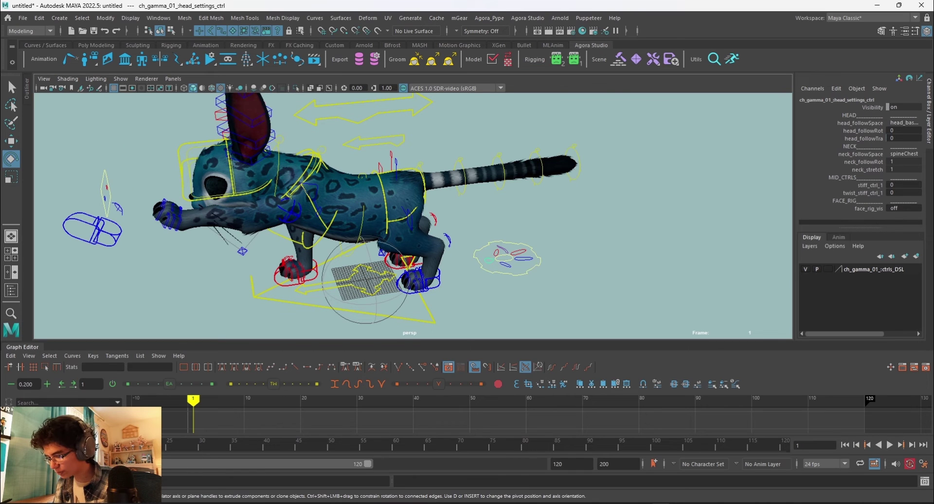
pyautogui.click(327, 172)
pyautogui.moveTo(329, 151); pyautogui.dragTo(318, 185)
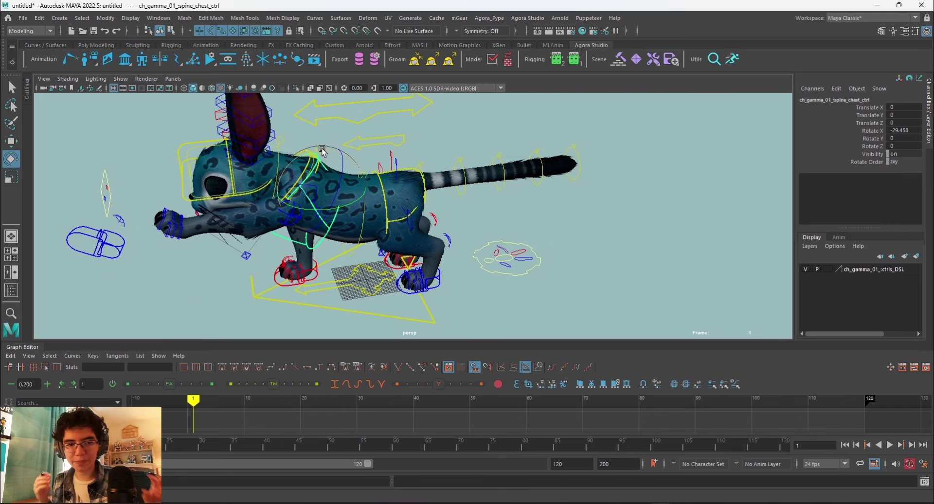
pyautogui.click(506, 253)
pyautogui.hotkey('ctrl', 'z')
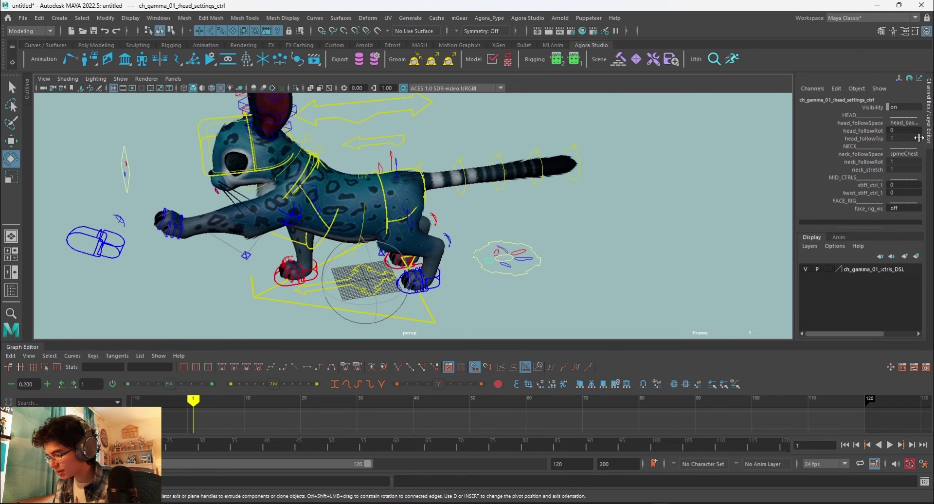
pyautogui.hotkey('ctrl', 'z')
pyautogui.hotkey('ctrl', 'z')
# - Tilt the chest down, then swing it up to about 13.9 degrees in X
pyautogui.click(339, 217)
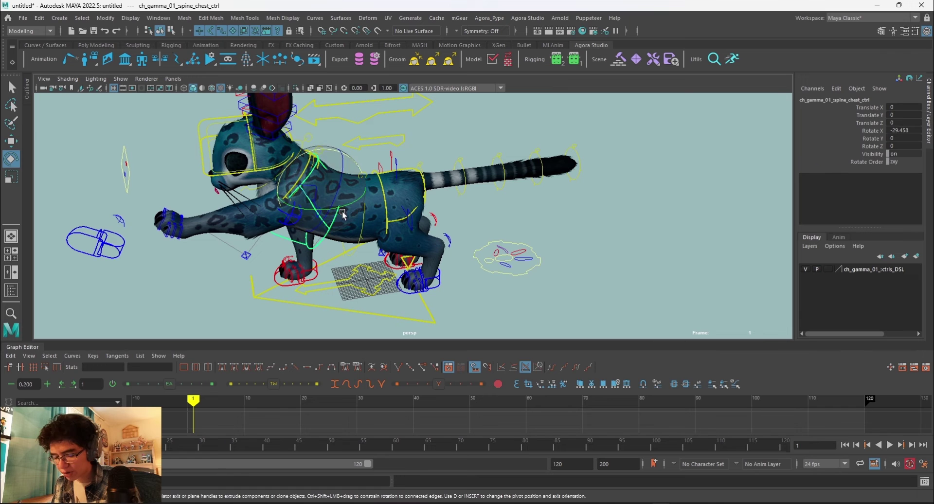
pyautogui.moveTo(323, 152); pyautogui.dragTo(313, 159)
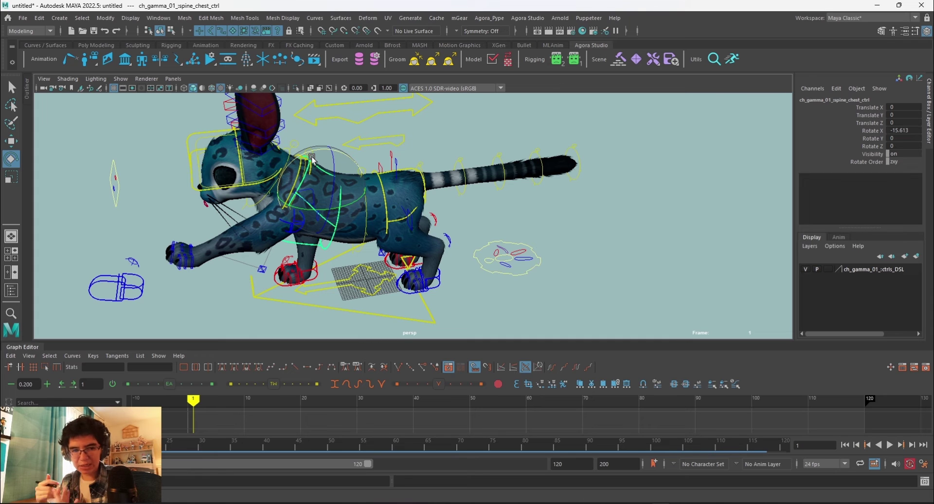
pyautogui.moveTo(312, 158)
pyautogui.mouseDown()
pyautogui.moveTo(355, 162)
pyautogui.moveTo(333, 153)
pyautogui.mouseUp()
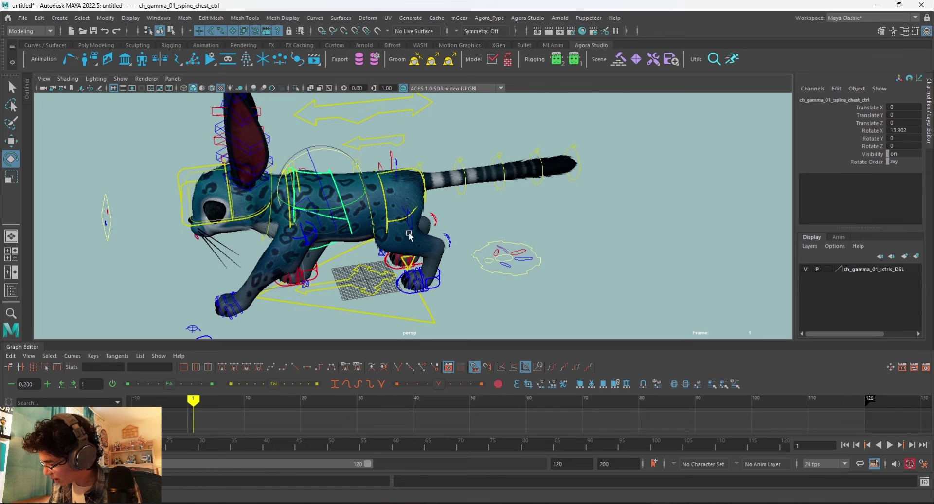
pyautogui.click(510, 261)
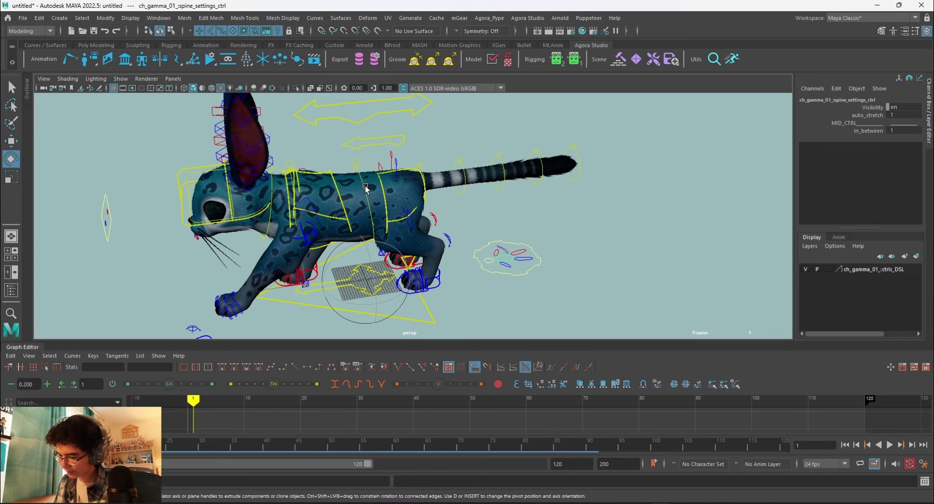
# - Raise the pelvis control, then enter a new in_between value on spine_settings_ctrl
pyautogui.click(387, 185)
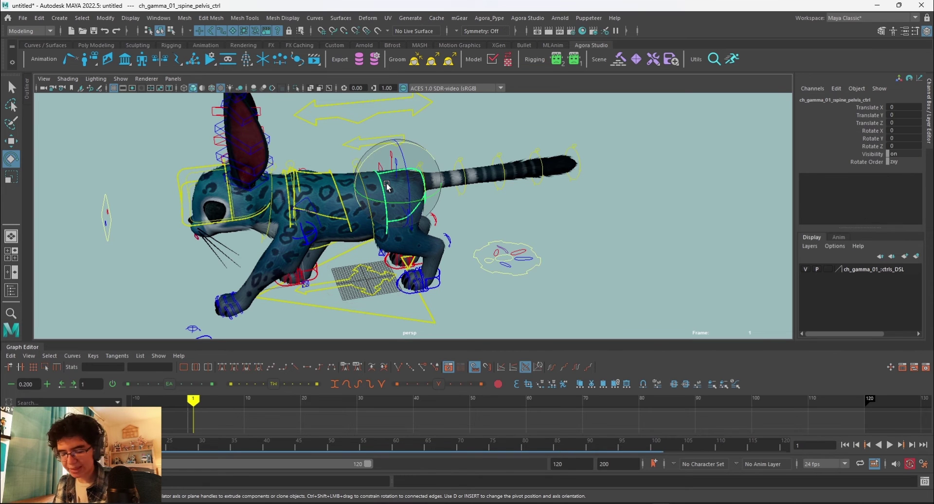
pyautogui.press('w')
pyautogui.moveTo(400, 158); pyautogui.dragTo(427, 126)
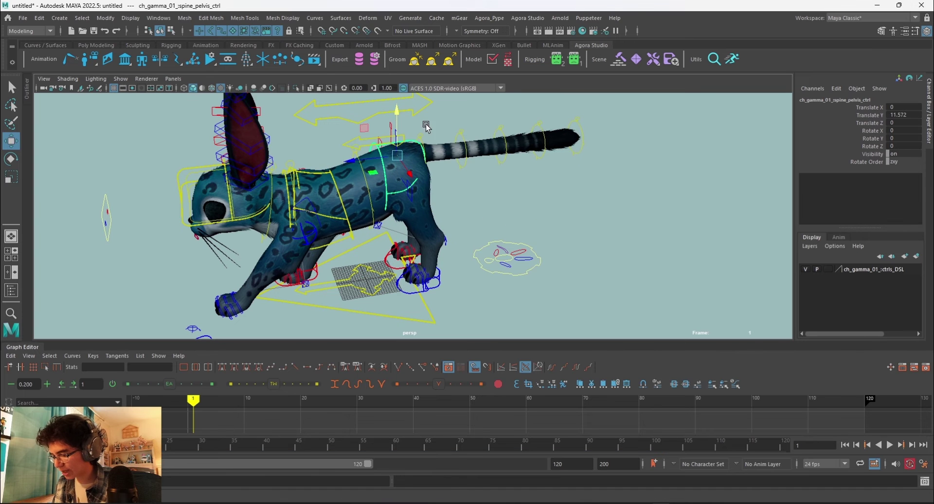
pyautogui.click(505, 262)
pyautogui.write('0')
pyautogui.press('Return')
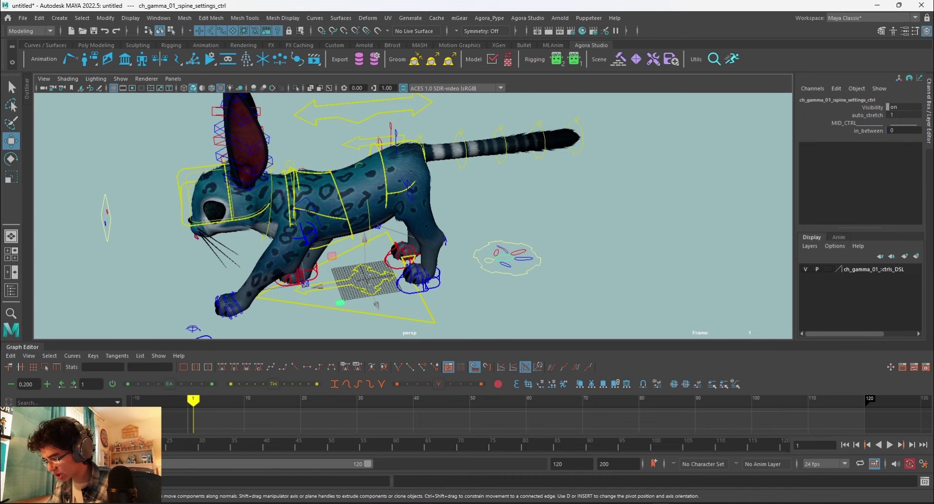
# - From a side view, lift the hips and move the chest control up, then down
pyautogui.moveTo(534, 211)
pyautogui.keyDown('alt'); pyautogui.mouseDown()
pyautogui.moveTo(513, 196)
pyautogui.moveTo(553, 210)
pyautogui.moveTo(564, 230)
pyautogui.mouseUp(); pyautogui.keyUp('alt')
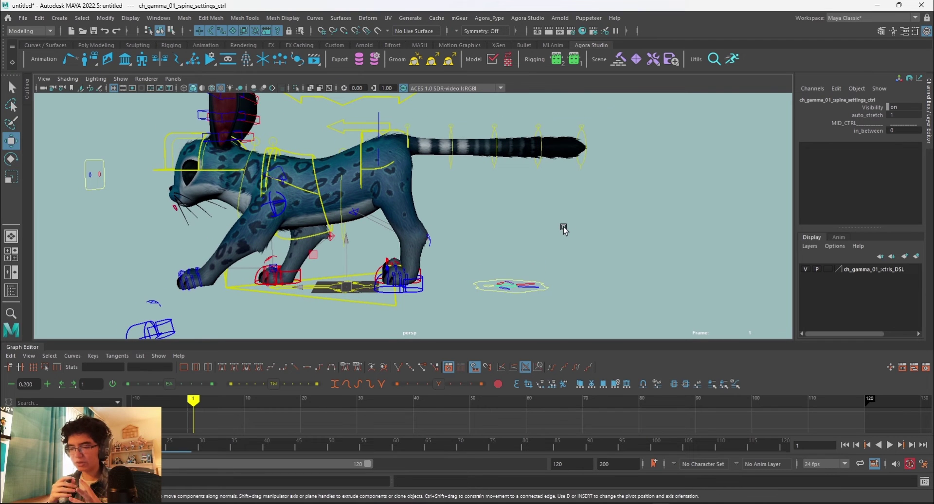
pyautogui.click(385, 165)
pyautogui.moveTo(382, 140)
pyautogui.mouseDown()
pyautogui.moveTo(382, 131)
pyautogui.moveTo(324, 168)
pyautogui.mouseUp()
pyautogui.click(323, 165)
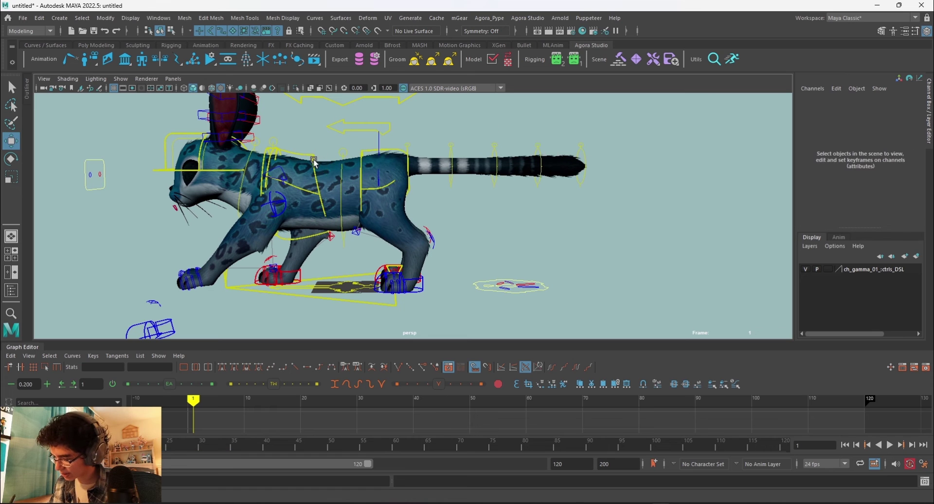
pyautogui.moveTo(300, 142); pyautogui.dragTo(309, 114)
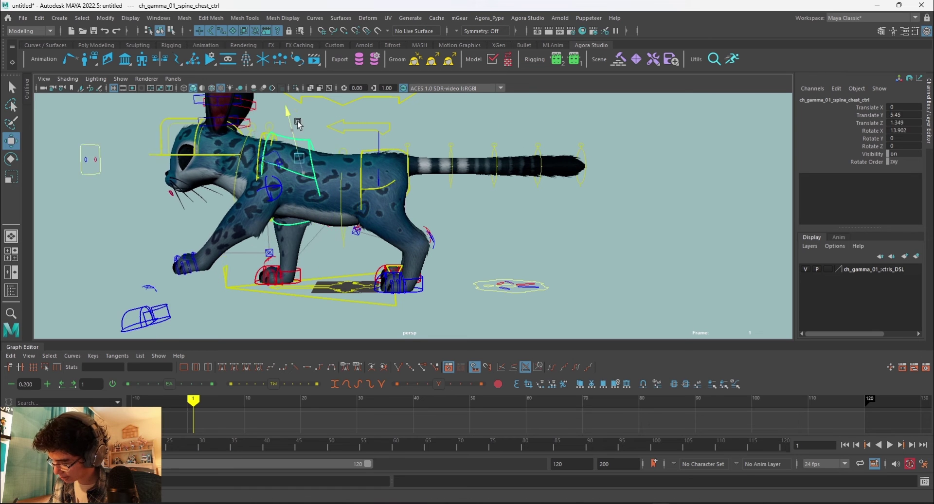
pyautogui.click(518, 286)
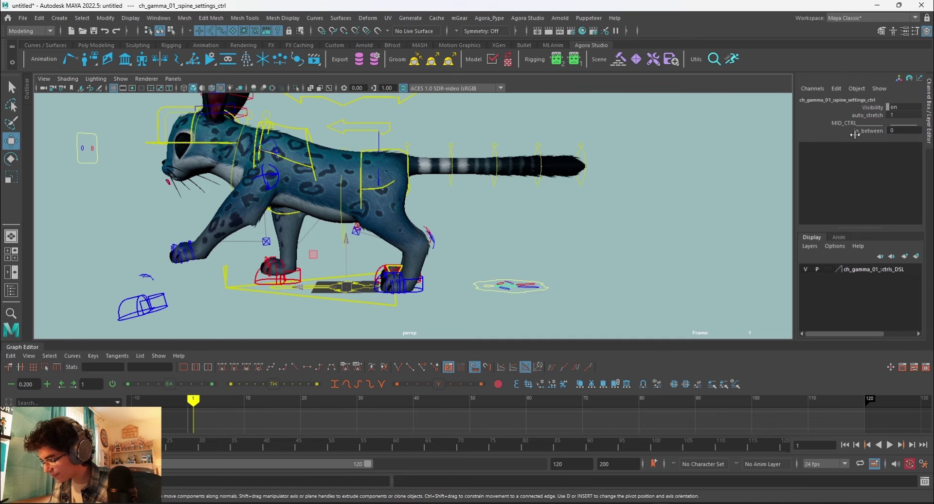
pyautogui.click(296, 160)
pyautogui.moveTo(290, 121); pyautogui.dragTo(292, 146)
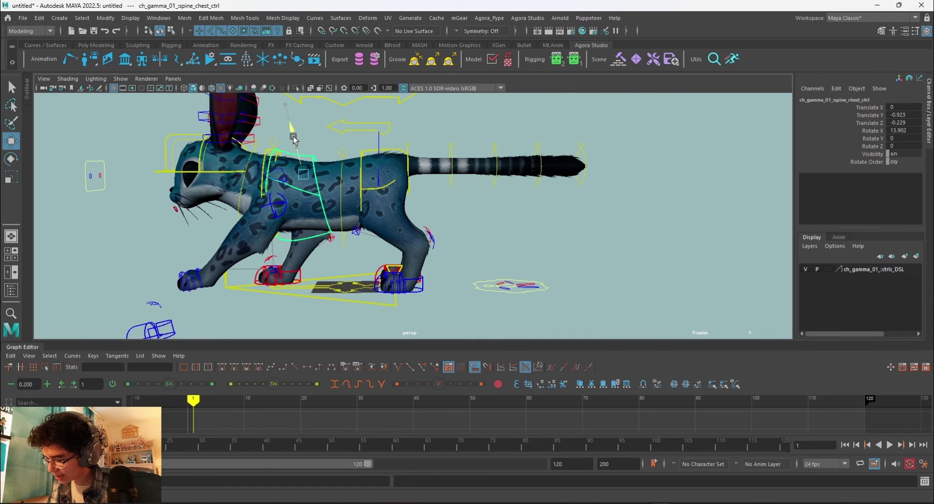
# - Raise the hips and tail with the pelvis control, then undo the recent spine edits
pyautogui.click(390, 190)
pyautogui.moveTo(388, 142); pyautogui.dragTo(388, 128)
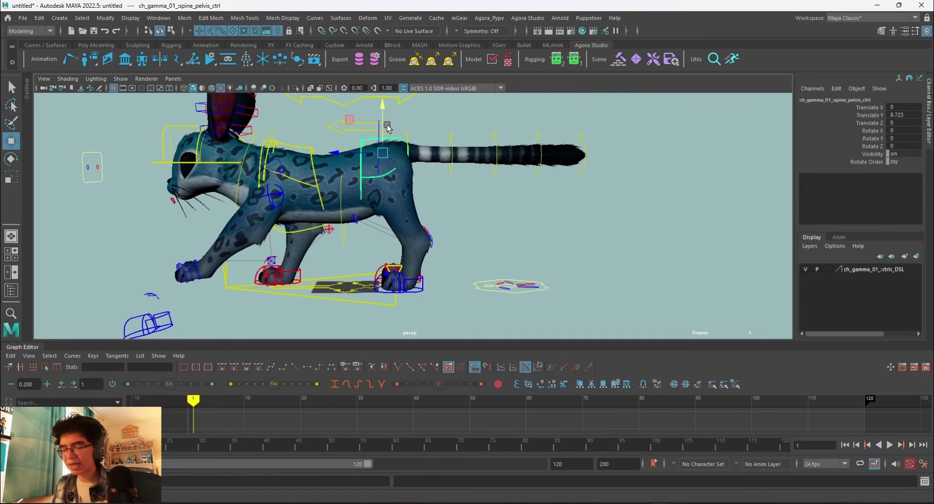
pyautogui.click(344, 189)
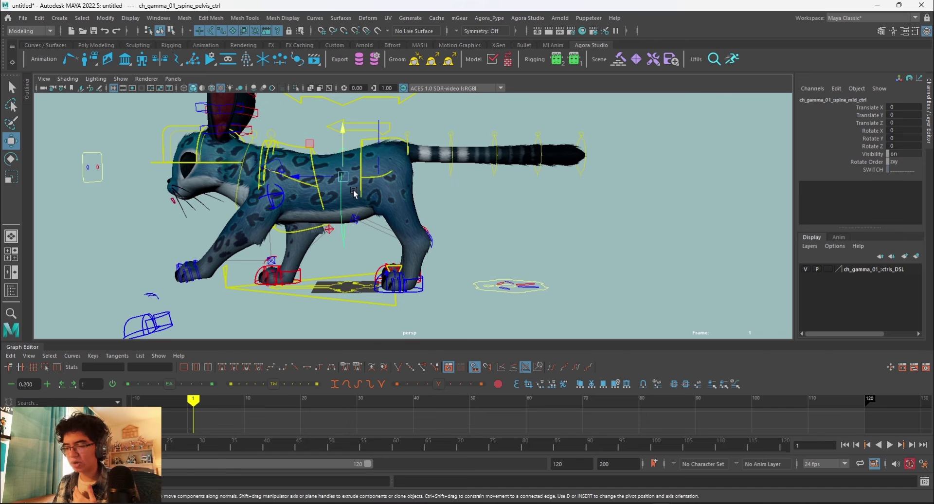
pyautogui.click(513, 288)
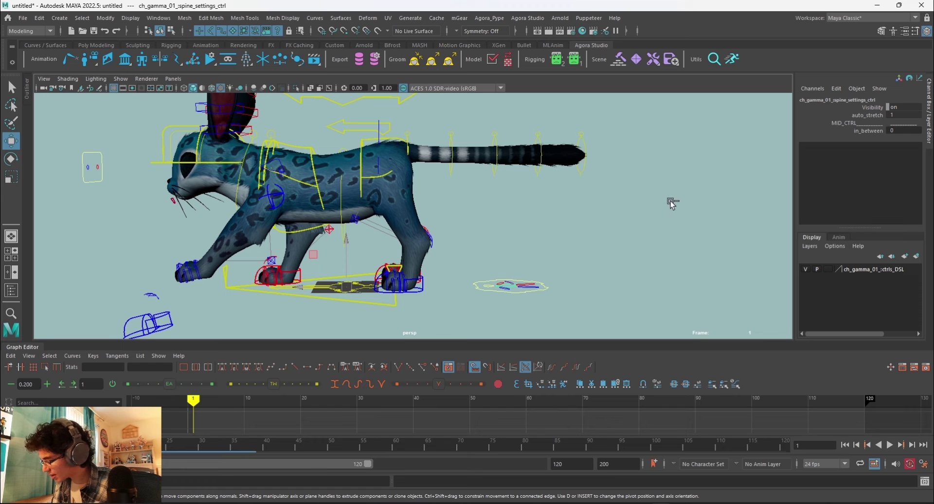
pyautogui.hotkey('ctrl', 'z')
pyautogui.hotkey('ctrl', 'z')
pyautogui.hotkey('ctrl', 'z')
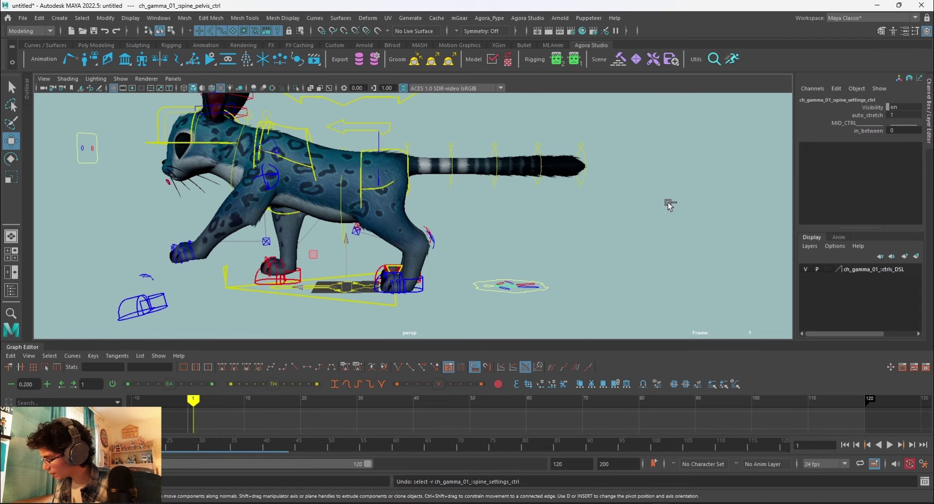
pyautogui.hotkey('ctrl', 'z')
pyautogui.hotkey('ctrl', 'z')
pyautogui.hotkey('ctrl', 'z')
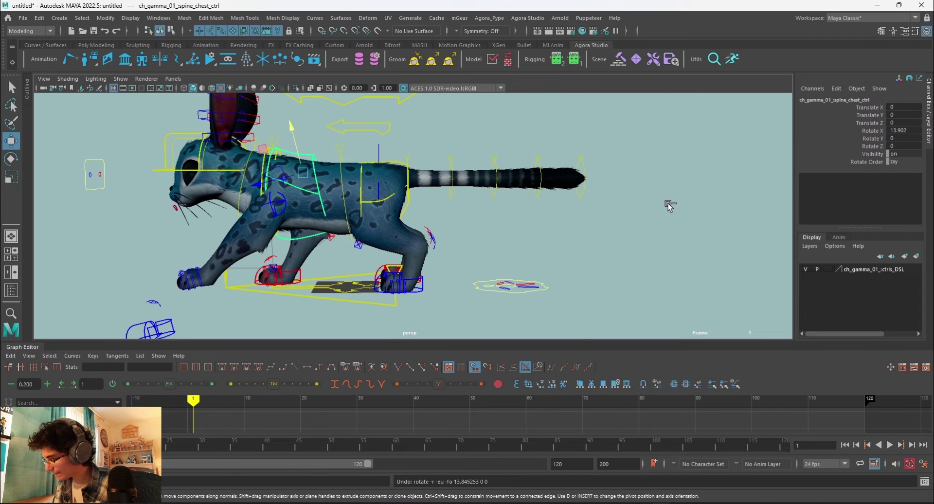
pyautogui.hotkey('ctrl', 'z')
# - Set spine in_between to 0.5, then test a hip nudge and undo it
pyautogui.click(514, 286)
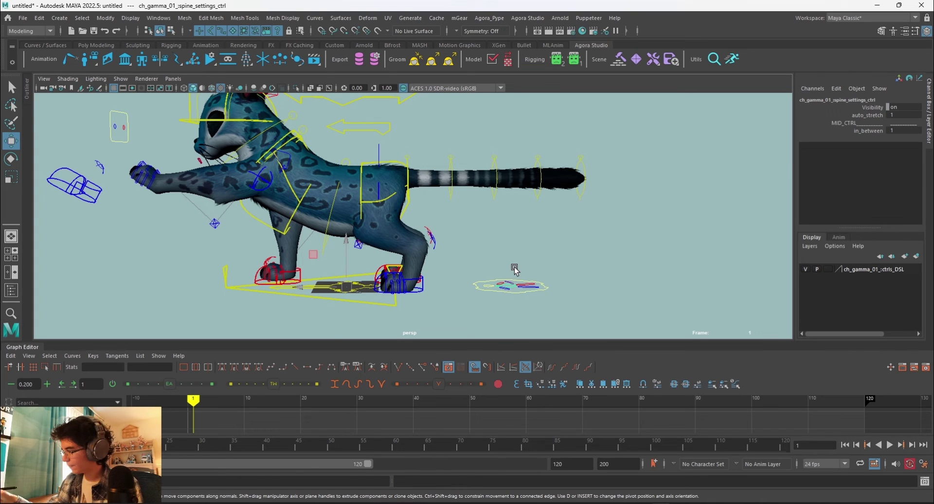
pyautogui.click(364, 187)
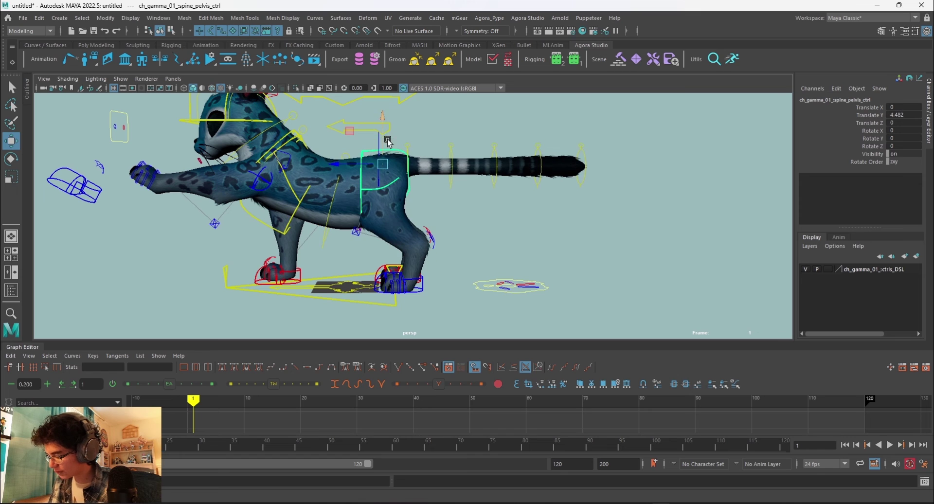
pyautogui.click(519, 282)
pyautogui.doubleClick(902, 131)
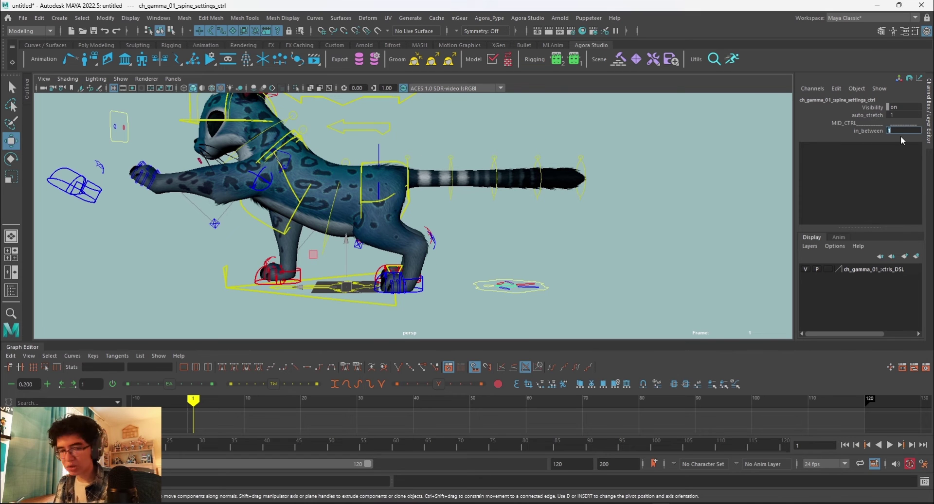
pyautogui.write('0.5')
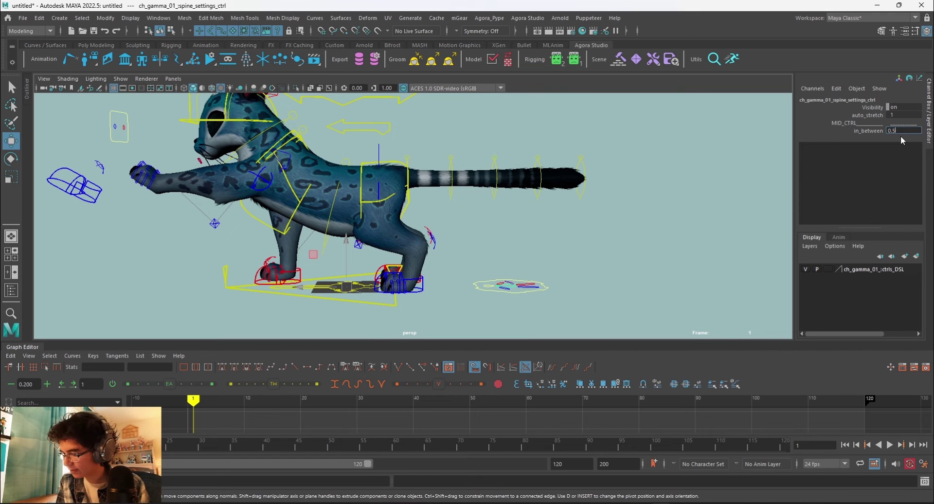
pyautogui.press('Return')
pyautogui.click(380, 152)
pyautogui.moveTo(380, 153); pyautogui.dragTo(389, 146)
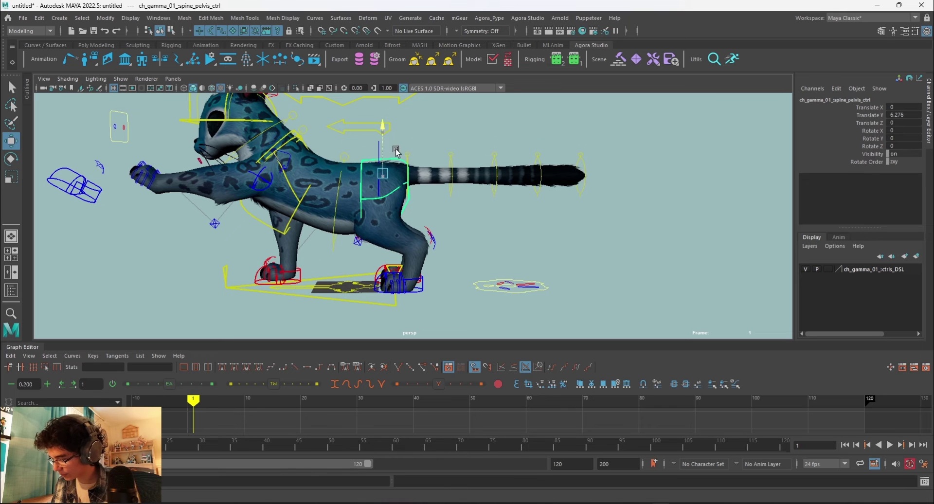
pyautogui.hotkey('ctrl', 'z')
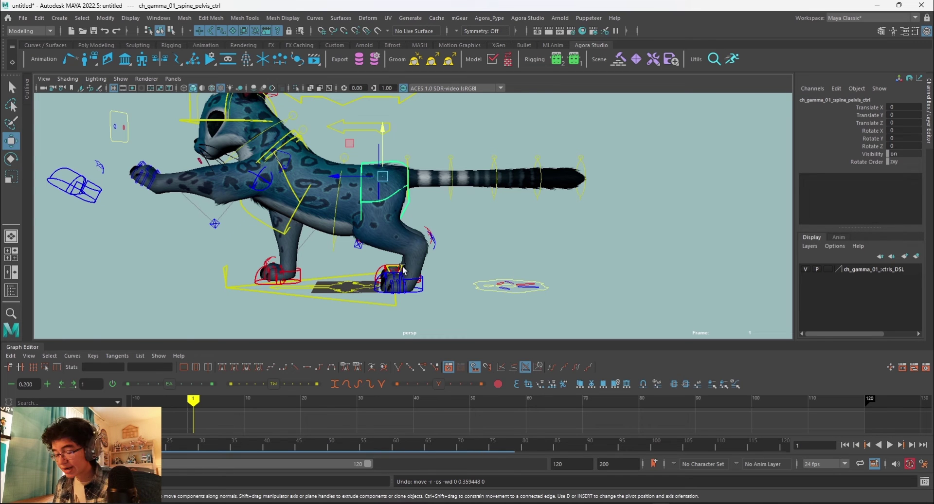
# - Turn on secondaryCtrls_visibility on settings_ctrl, then test-move the left upper leg and undo
pyautogui.moveTo(461, 242)
pyautogui.keyDown('alt'); pyautogui.mouseDown()
pyautogui.moveTo(461, 261)
pyautogui.moveTo(436, 267)
pyautogui.mouseUp(); pyautogui.keyUp('alt')
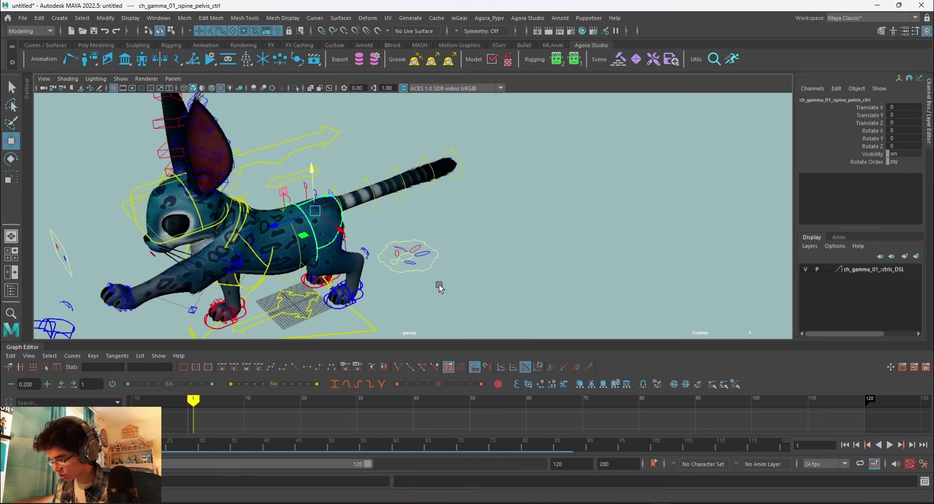
pyautogui.click(434, 267)
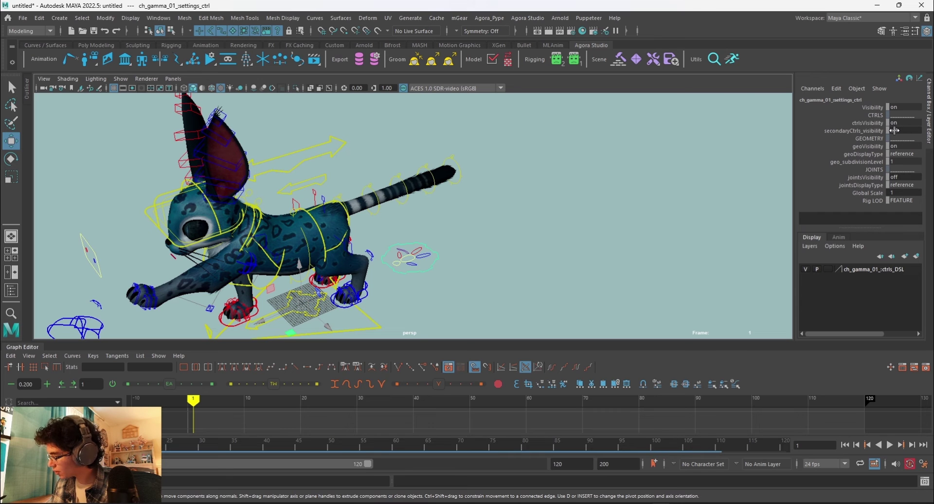
pyautogui.click(894, 131)
pyautogui.keyDown('alt'); pyautogui.moveTo(638, 216); pyautogui.dragTo(417, 252); pyautogui.keyUp('alt')
pyautogui.click(359, 224)
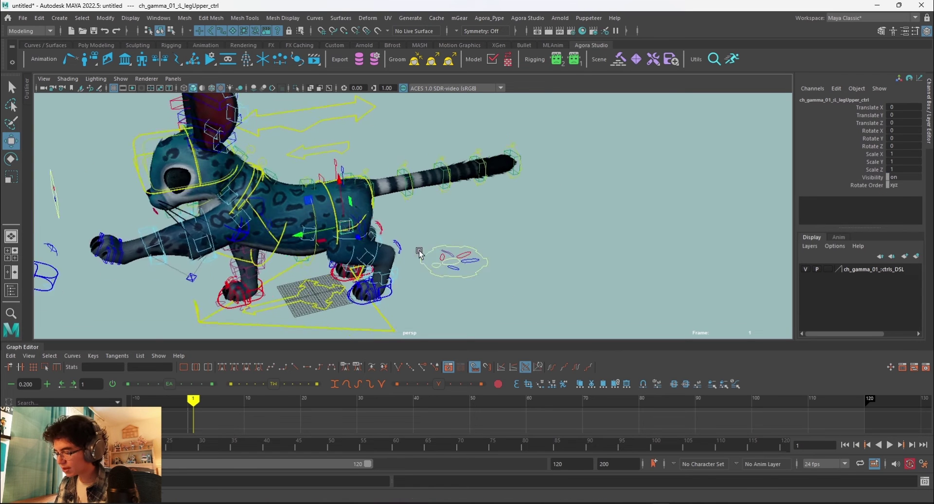
pyautogui.keyDown('alt'); pyautogui.moveTo(385, 244); pyautogui.dragTo(365, 242); pyautogui.keyUp('alt')
pyautogui.hotkey('ctrl', 'z')
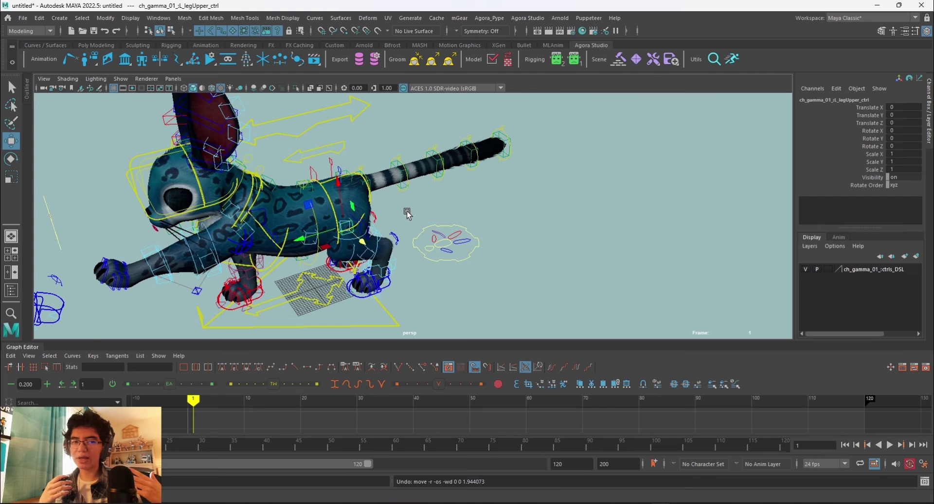
# - Set face_rig_vis to 1 on head_settings_ctrl and reselect the main settings control
pyautogui.keyDown('alt'); pyautogui.moveTo(263, 218); pyautogui.dragTo(399, 253); pyautogui.keyUp('alt')
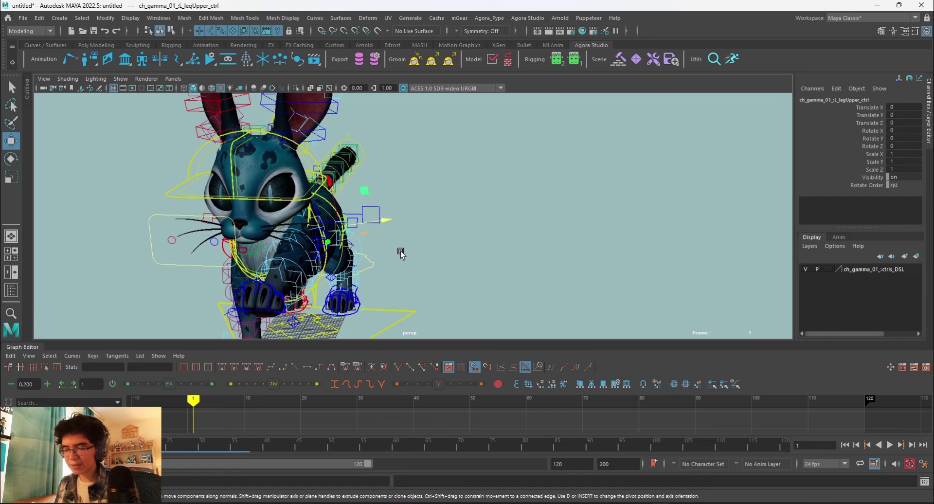
pyautogui.keyDown('alt'); pyautogui.moveTo(438, 249); pyautogui.dragTo(417, 250); pyautogui.keyUp('alt')
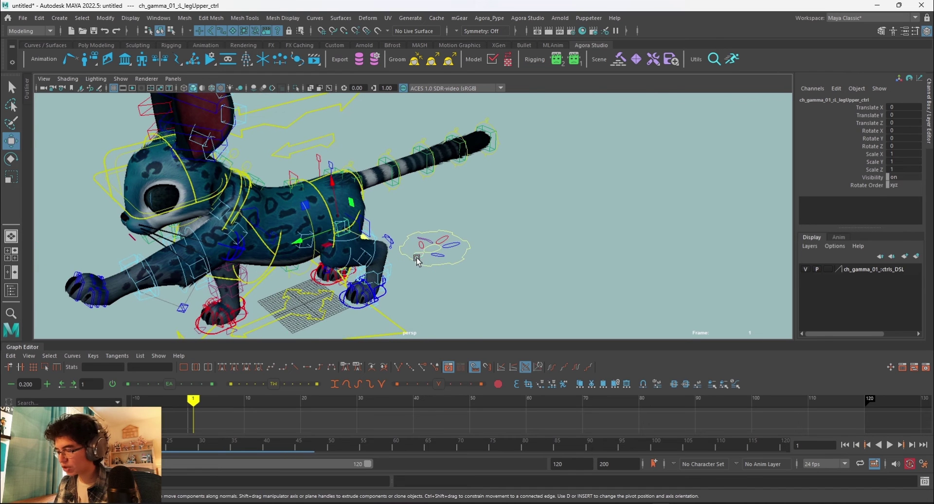
pyautogui.click(416, 259)
pyautogui.doubleClick(901, 209)
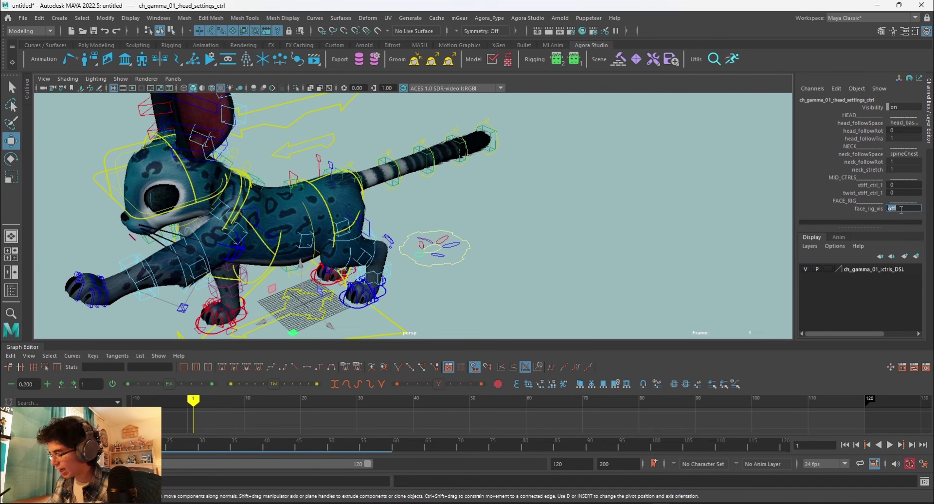
pyautogui.write('1')
pyautogui.press('Return')
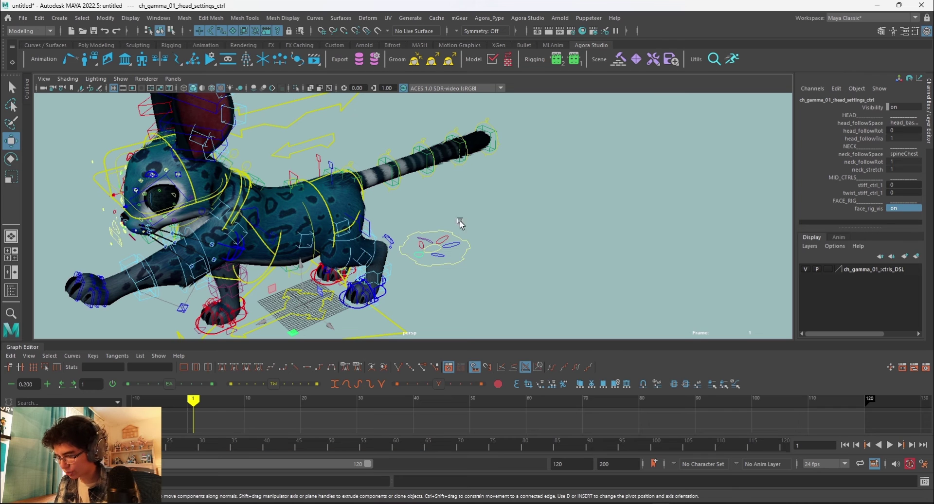
pyautogui.click(467, 250)
pyautogui.doubleClick(902, 131)
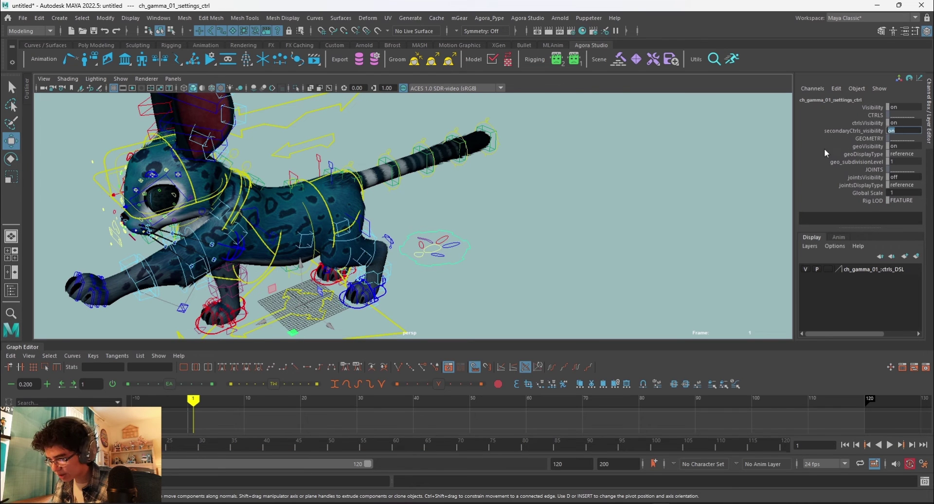
pyautogui.click(716, 184)
pyautogui.click(470, 251)
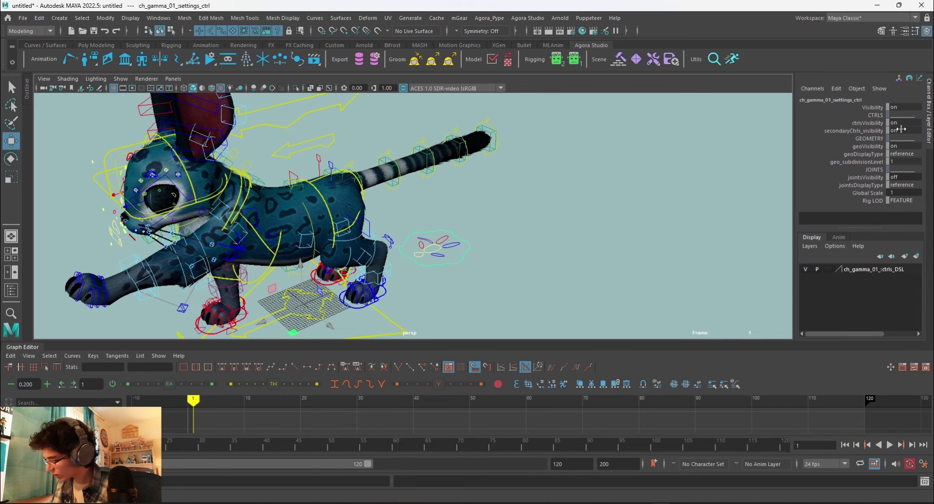
pyautogui.moveTo(468, 214)
pyautogui.keyDown('alt'); pyautogui.mouseDown()
pyautogui.moveTo(475, 246)
pyautogui.moveTo(479, 237)
pyautogui.moveTo(466, 238)
pyautogui.mouseUp(); pyautogui.keyUp('alt')
# - Drag tail1_lk_ctrl up in Y to about 2.77 to lift the tail base
pyautogui.click(366, 220)
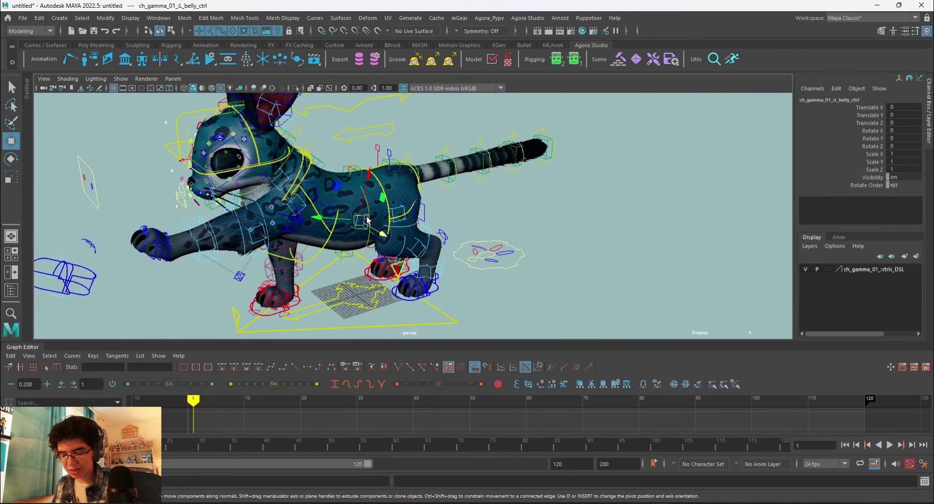
pyautogui.click(446, 163)
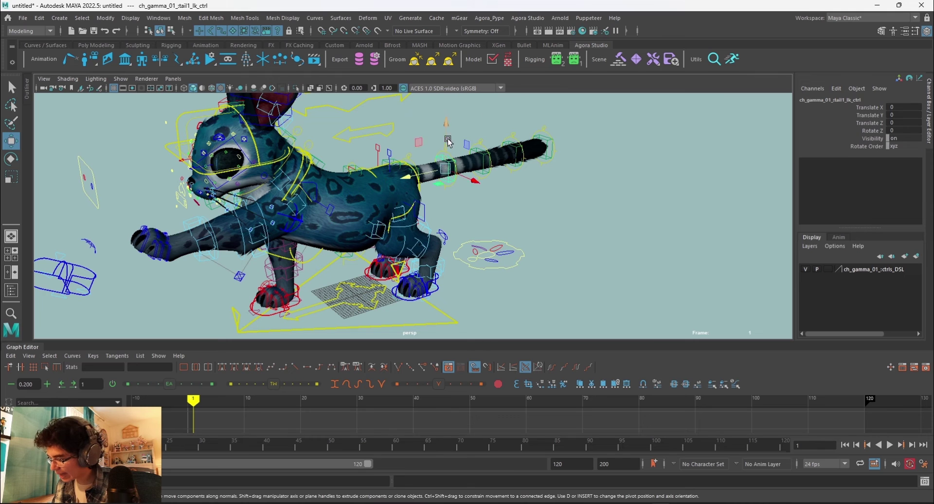
pyautogui.moveTo(447, 148); pyautogui.dragTo(478, 131)
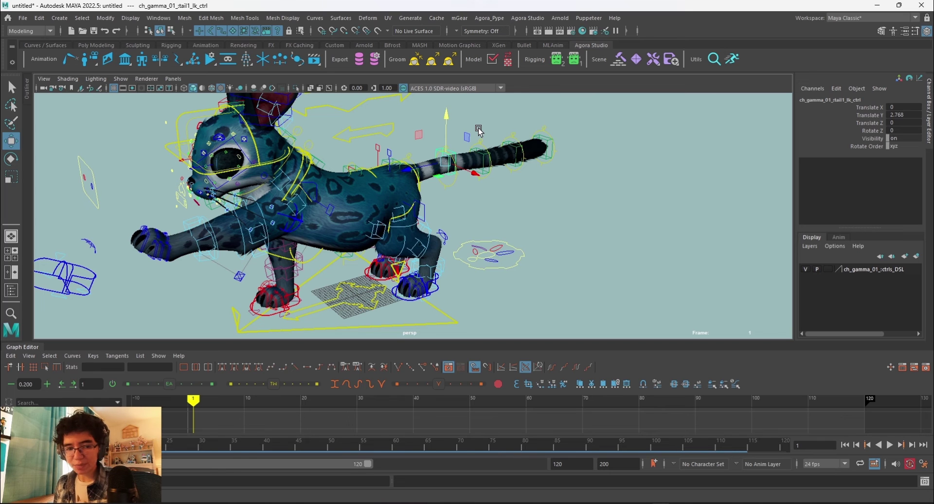
pyautogui.click(503, 265)
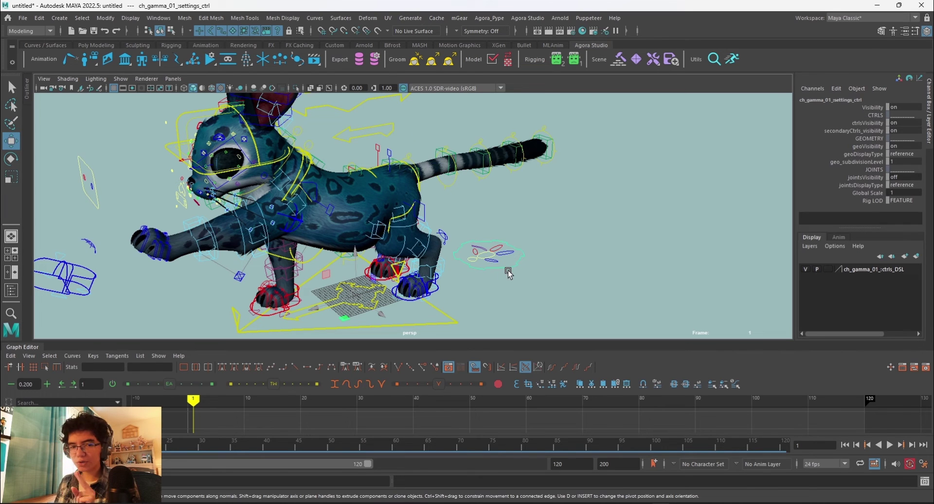
# - Set Rig LOD to GAME, then lower the tail base again
pyautogui.click(907, 200)
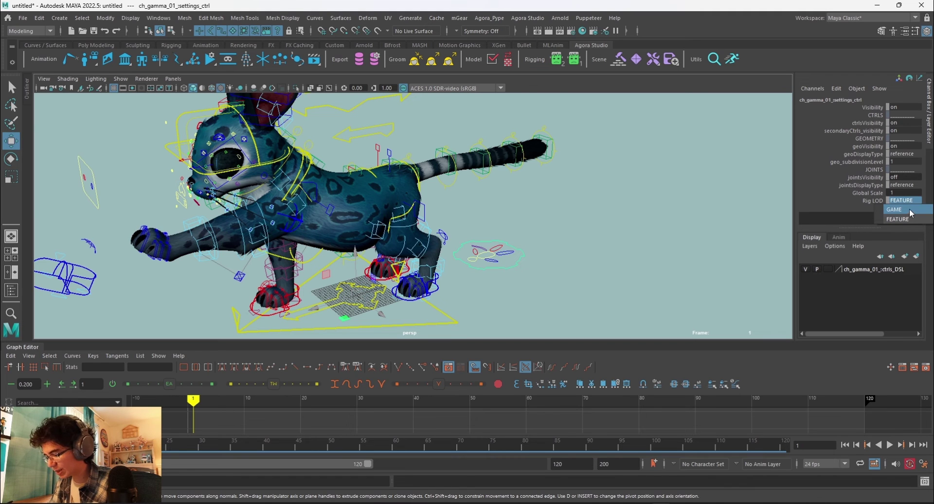
pyautogui.click(909, 209)
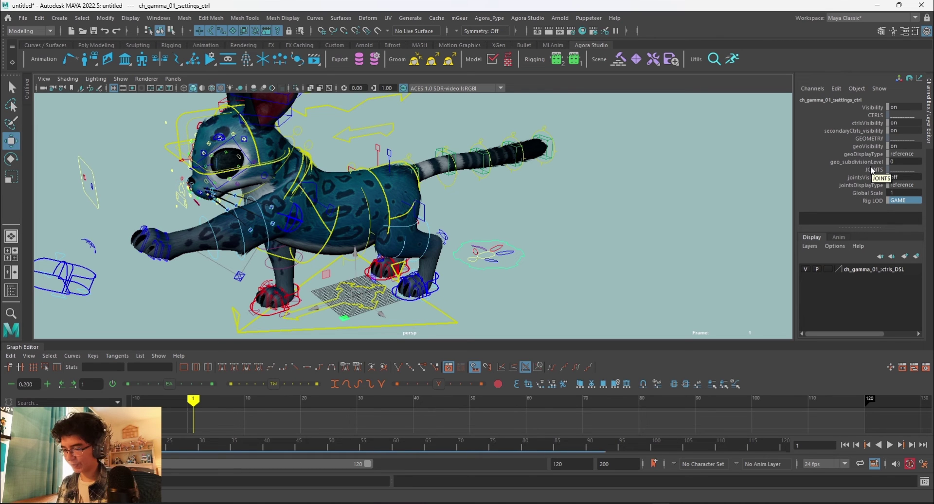
pyautogui.click(445, 163)
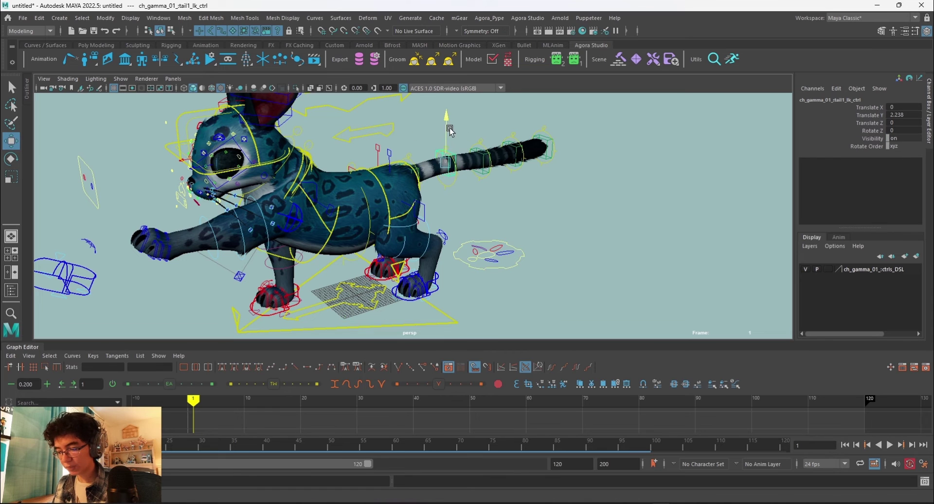
pyautogui.moveTo(451, 130); pyautogui.dragTo(433, 142)
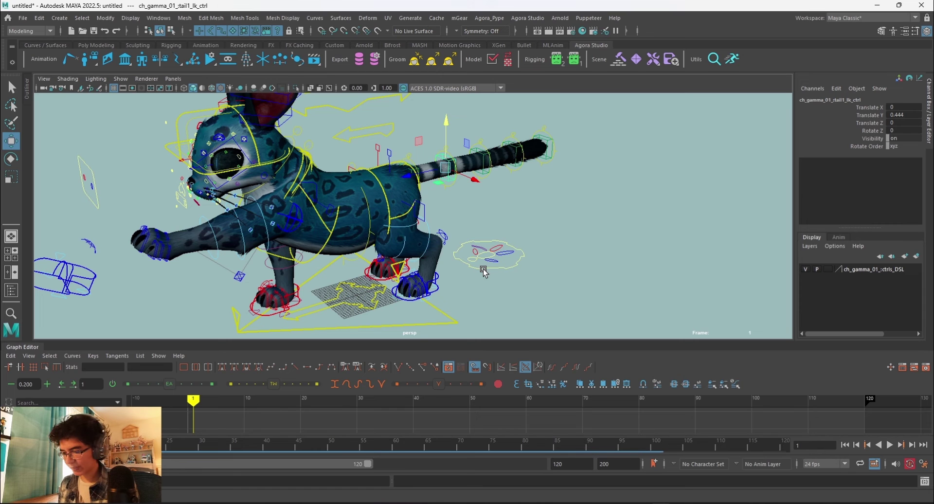
# - Compare Rig LOD FEATURE against GAME, leaving the rig on GAME
pyautogui.click(511, 268)
pyautogui.click(905, 200)
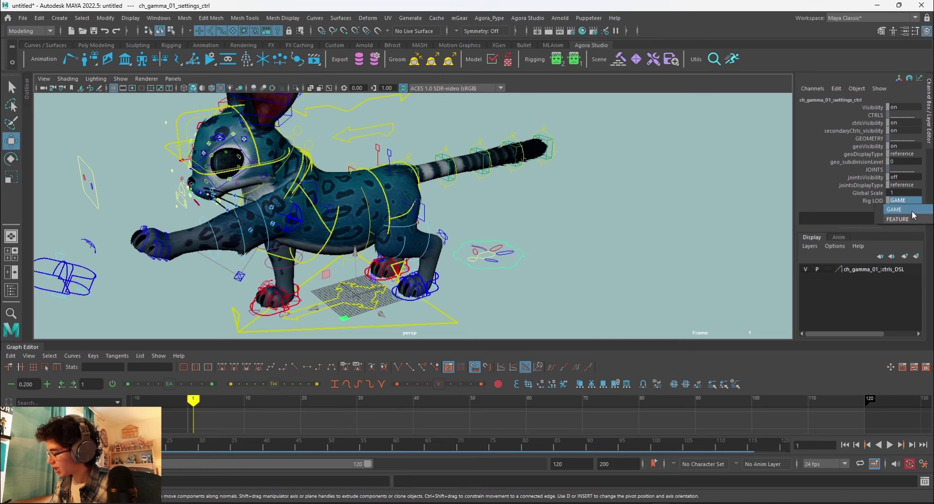
pyautogui.click(907, 220)
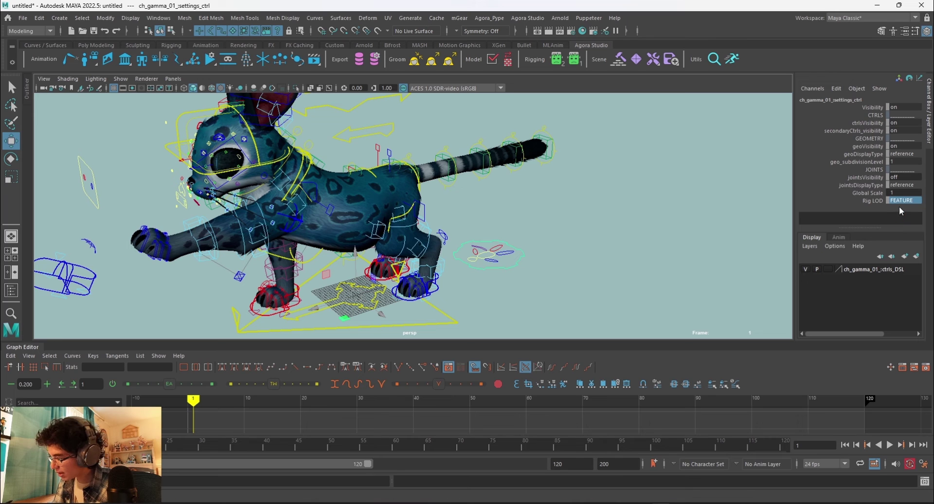
pyautogui.click(340, 243)
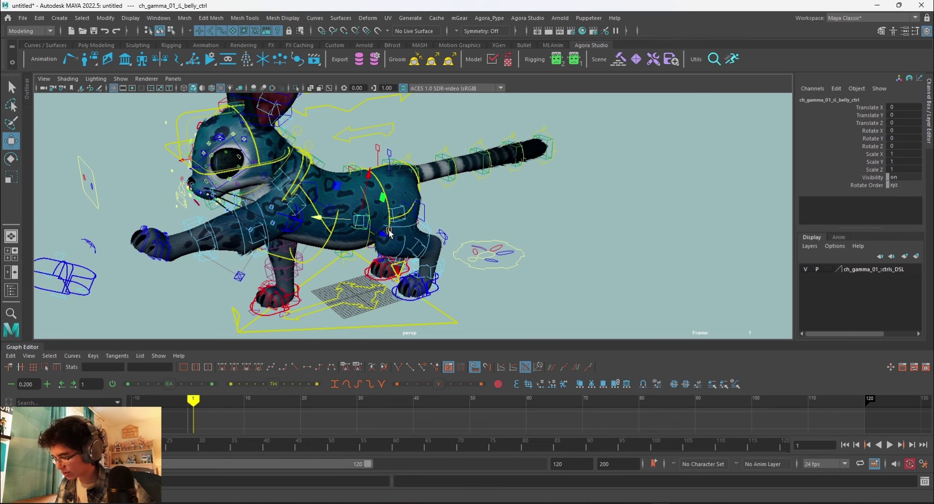
pyautogui.keyDown('alt'); pyautogui.moveTo(509, 231); pyautogui.dragTo(539, 285); pyautogui.keyUp('alt')
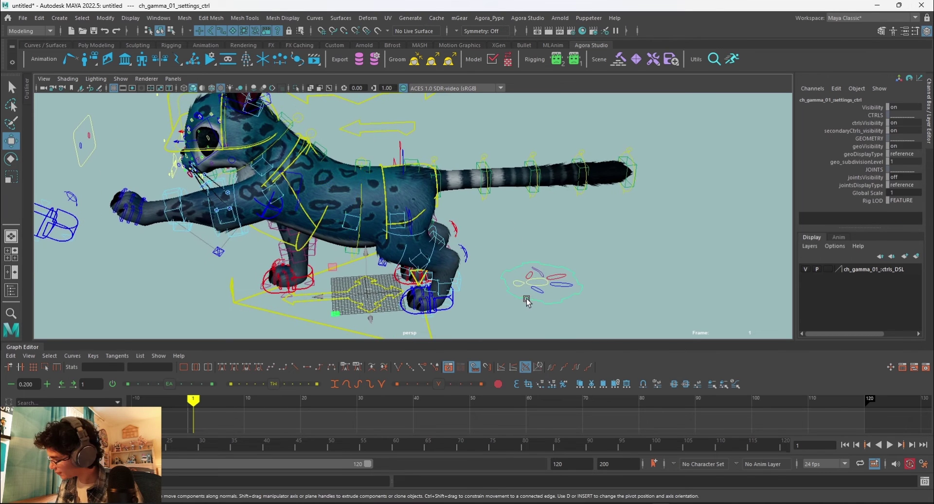
pyautogui.click(904, 200)
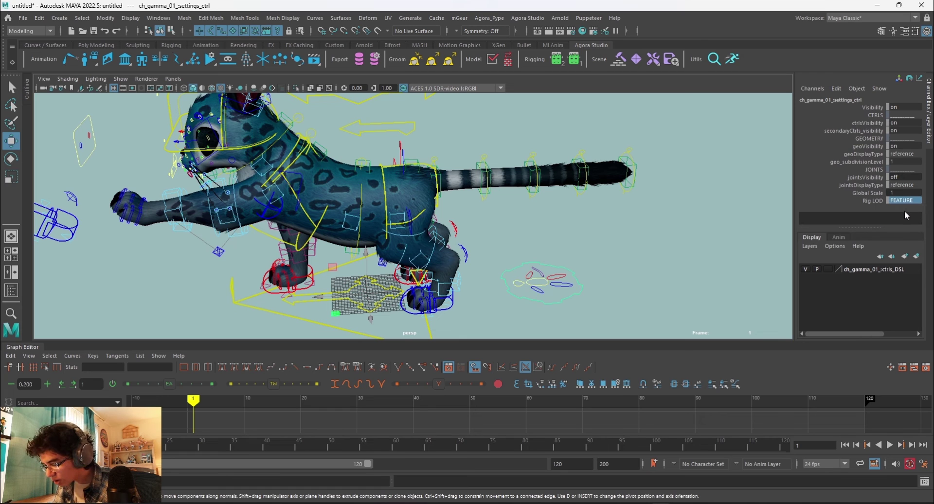
pyautogui.click(904, 211)
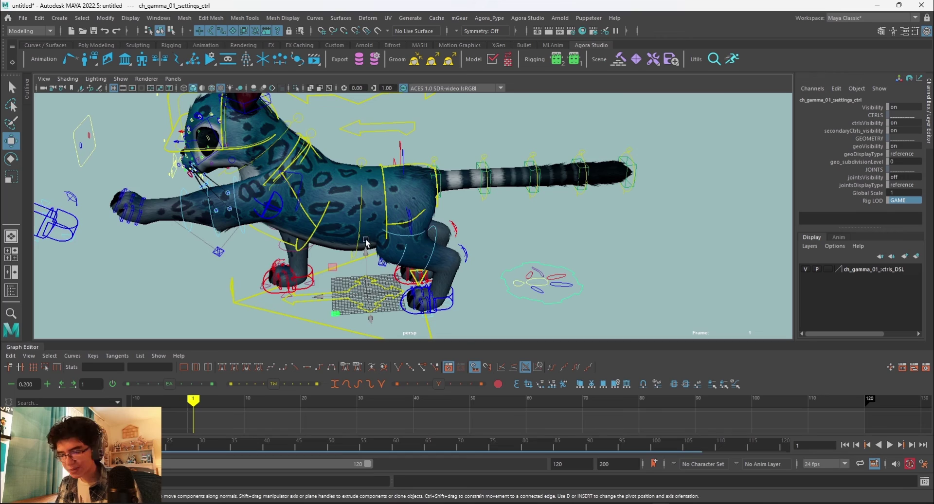
pyautogui.moveTo(366, 242)
pyautogui.keyDown('alt'); pyautogui.mouseDown()
pyautogui.moveTo(493, 225)
pyautogui.moveTo(602, 263)
pyautogui.mouseUp(); pyautogui.keyUp('alt')
pyautogui.keyDown('alt'); pyautogui.moveTo(637, 319); pyautogui.dragTo(454, 267); pyautogui.keyUp('alt')
# - Reset the raised left front paw IK control and bring the cat's face into view
pyautogui.keyDown('alt'); pyautogui.moveTo(220, 277); pyautogui.dragTo(244, 267); pyautogui.keyUp('alt')
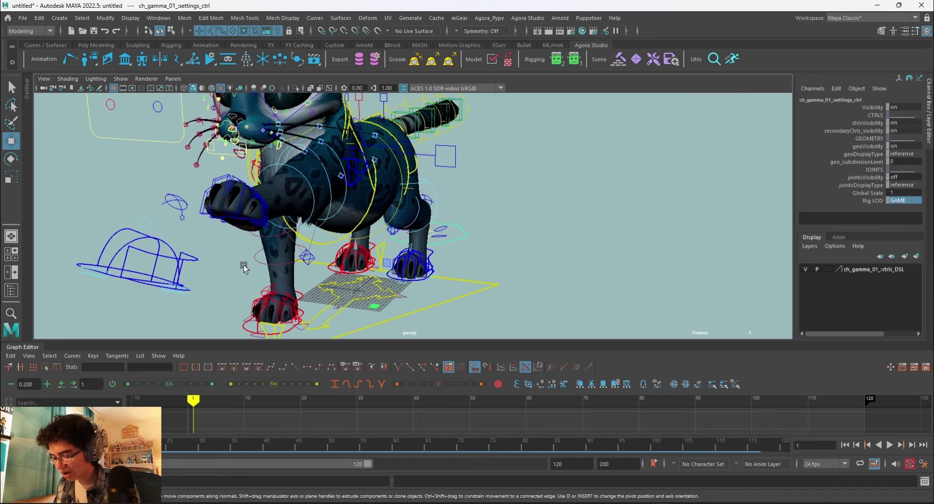
pyautogui.click(192, 259)
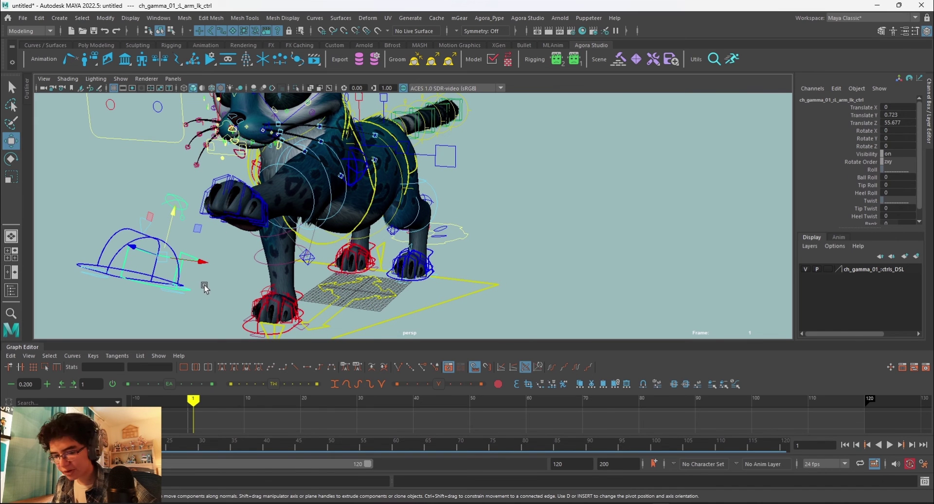
pyautogui.hotkey('ctrl', 'z')
pyautogui.keyDown('alt'); pyautogui.moveTo(387, 229); pyautogui.dragTo(491, 276); pyautogui.keyUp('alt')
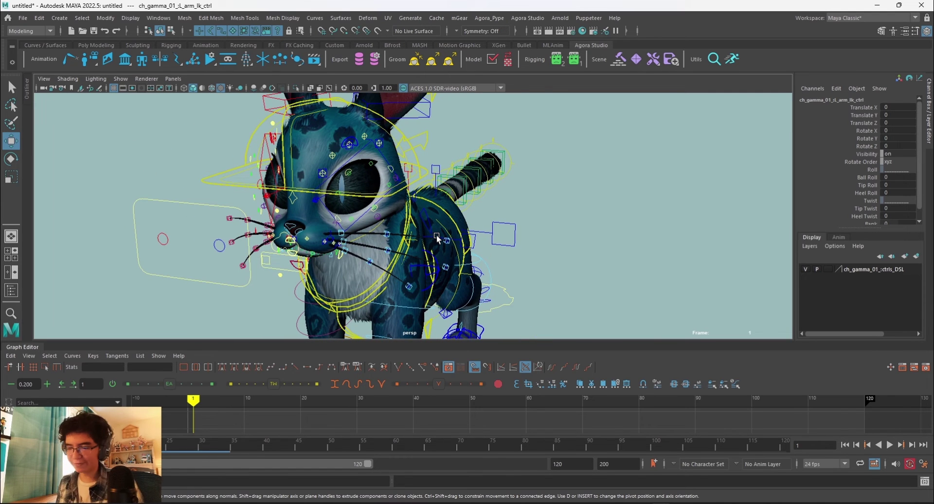
pyautogui.moveTo(436, 234)
pyautogui.keyDown('alt'); pyautogui.mouseDown()
pyautogui.moveTo(452, 222)
pyautogui.moveTo(491, 249)
pyautogui.mouseUp(); pyautogui.keyUp('alt')
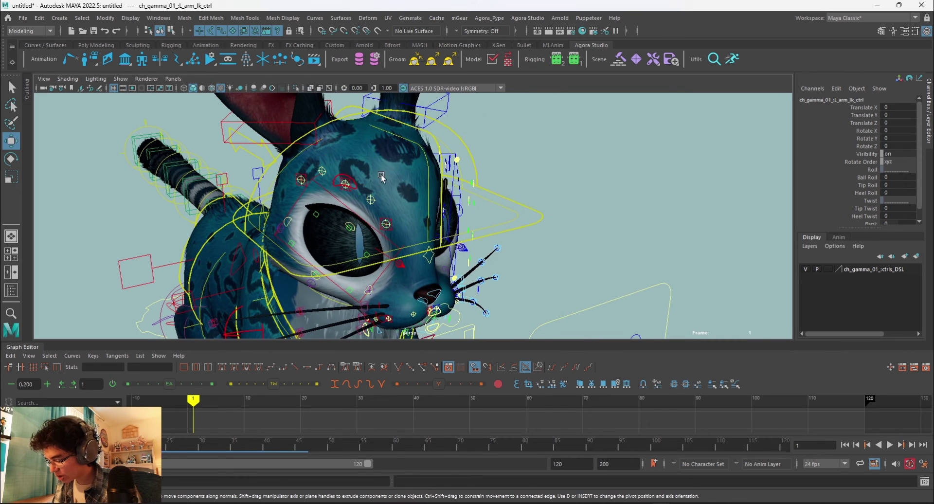
# - Squint the right eye: lower the upper lid, move the eyebrow forward, raise the lower lid
pyautogui.click(347, 183)
pyautogui.click(356, 235)
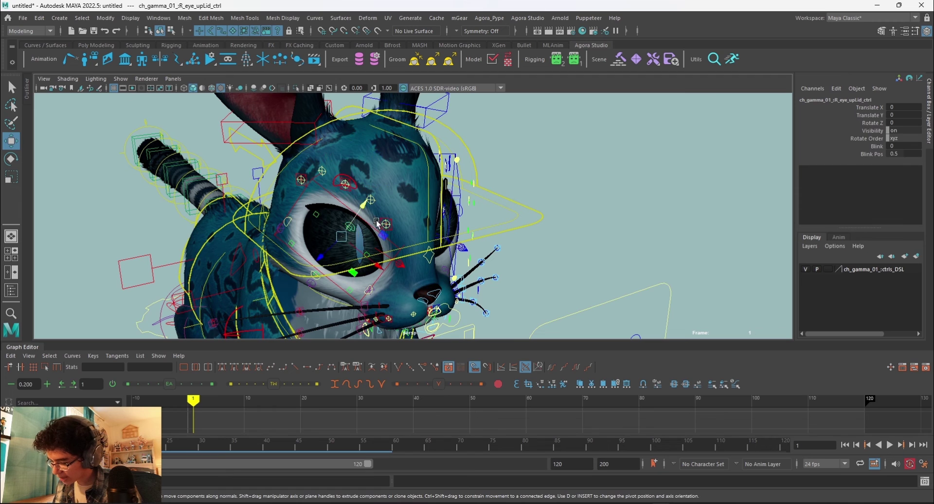
pyautogui.moveTo(357, 236)
pyautogui.mouseDown()
pyautogui.moveTo(347, 260)
pyautogui.moveTo(366, 236)
pyautogui.mouseUp()
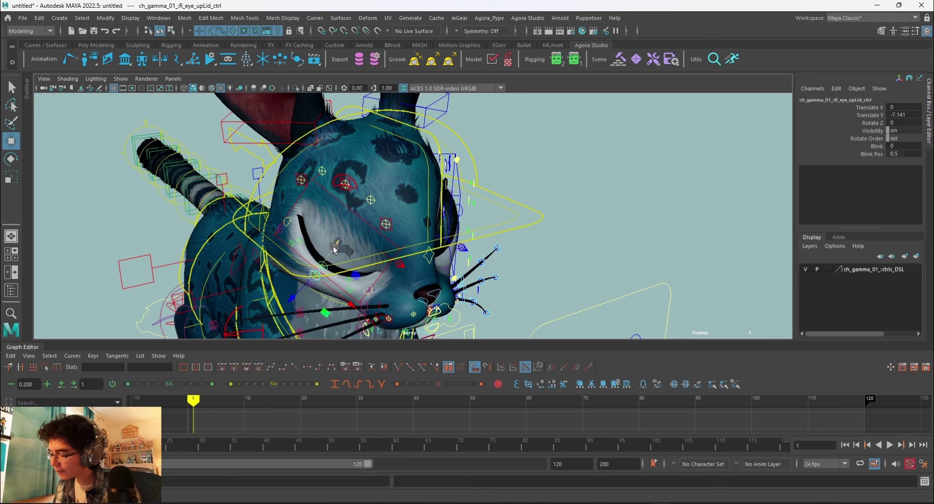
pyautogui.moveTo(366, 236); pyautogui.dragTo(367, 241)
pyautogui.keyDown('alt'); pyautogui.moveTo(546, 229); pyautogui.dragTo(498, 224); pyautogui.keyUp('alt')
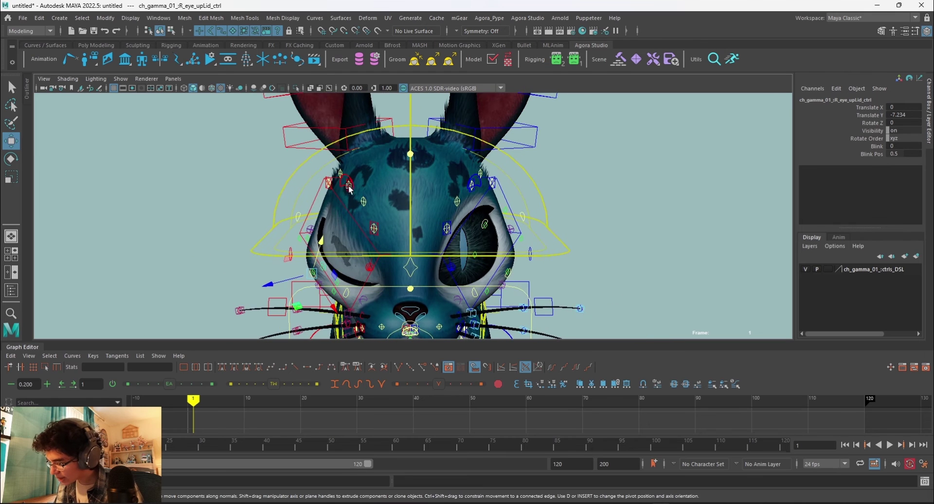
pyautogui.click(360, 175)
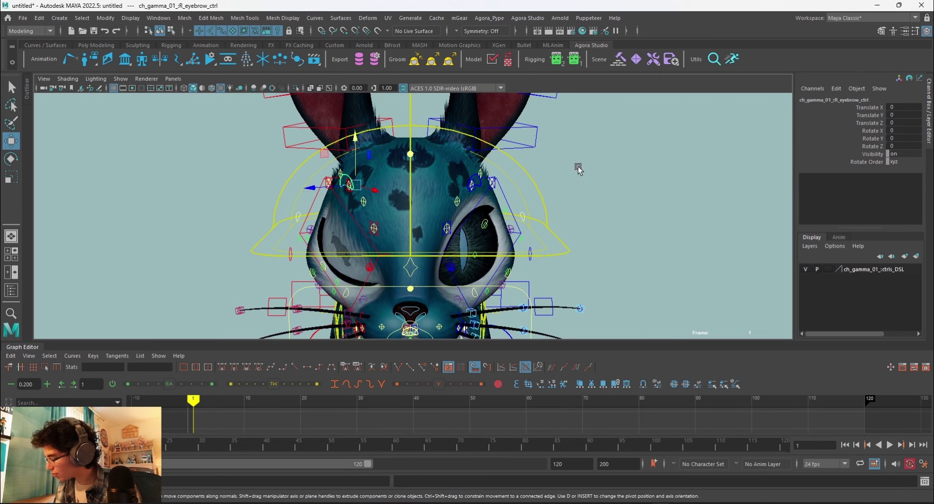
pyautogui.moveTo(319, 189)
pyautogui.mouseDown()
pyautogui.moveTo(313, 184)
pyautogui.moveTo(545, 234)
pyautogui.moveTo(524, 240)
pyautogui.mouseUp()
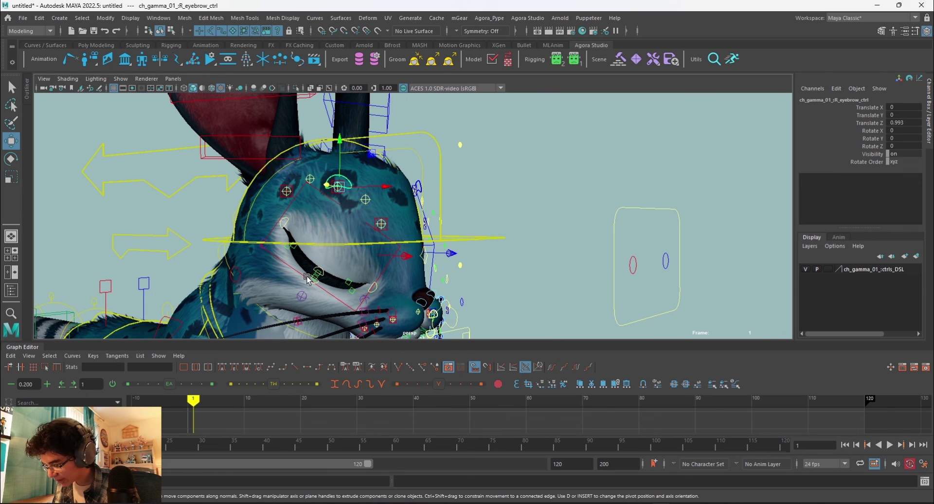
pyautogui.click(319, 282)
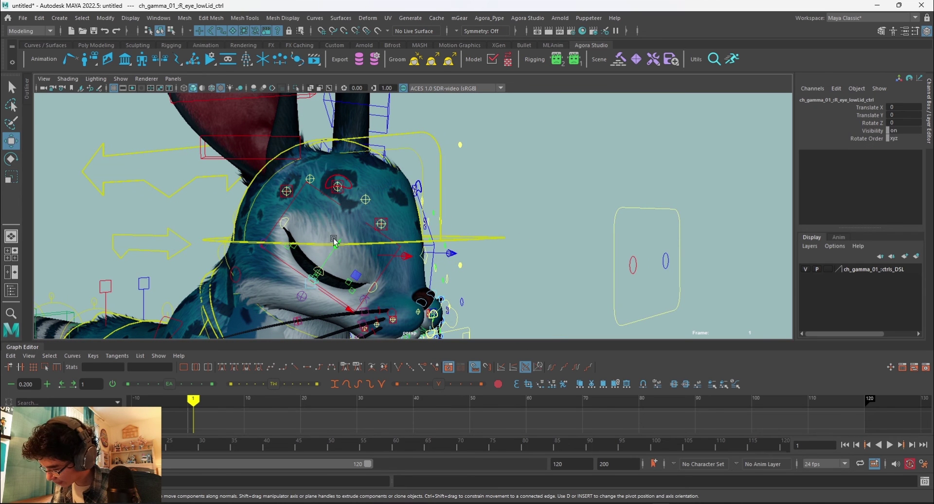
pyautogui.moveTo(318, 282)
pyautogui.mouseDown()
pyautogui.moveTo(339, 241)
pyautogui.moveTo(502, 254)
pyautogui.moveTo(502, 245)
pyautogui.mouseUp()
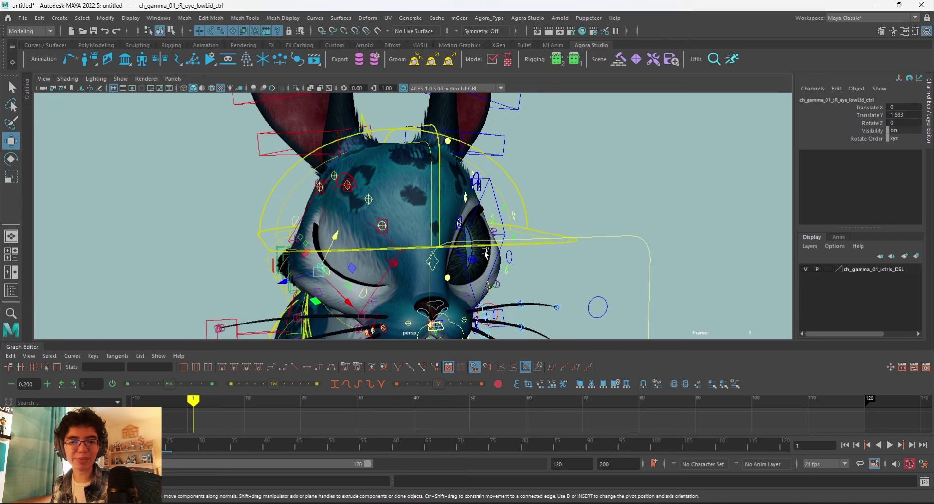
pyautogui.moveTo(493, 241)
pyautogui.keyDown('alt'); pyautogui.mouseDown()
pyautogui.moveTo(515, 198)
pyautogui.moveTo(473, 160)
pyautogui.moveTo(456, 276)
pyautogui.moveTo(457, 230)
pyautogui.mouseUp(); pyautogui.keyUp('alt')
# - Test-rotate the left ear's second control, undo it, and tumble to a frontal face view
pyautogui.click(385, 286)
pyautogui.moveTo(384, 285)
pyautogui.keyDown('alt'); pyautogui.mouseDown()
pyautogui.moveTo(476, 215)
pyautogui.moveTo(483, 229)
pyautogui.mouseUp(); pyautogui.keyUp('alt')
pyautogui.press('e')
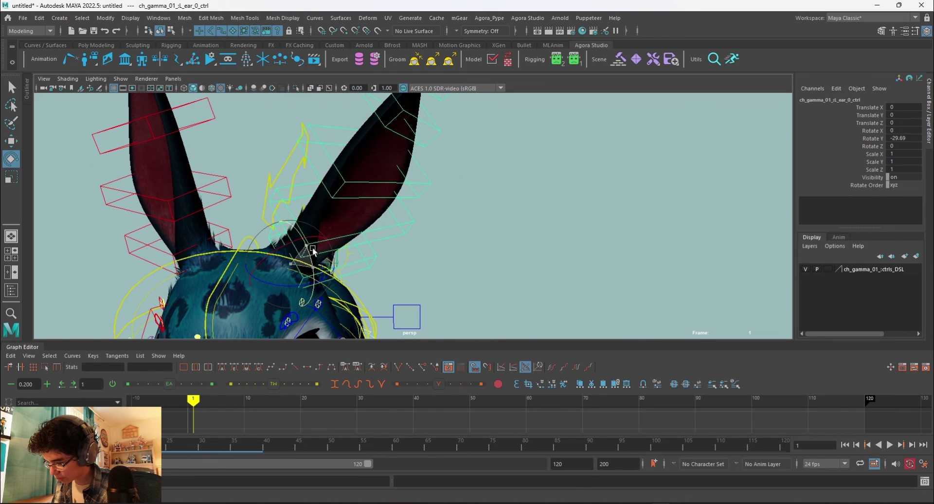
pyautogui.click(364, 182)
pyautogui.click(331, 192)
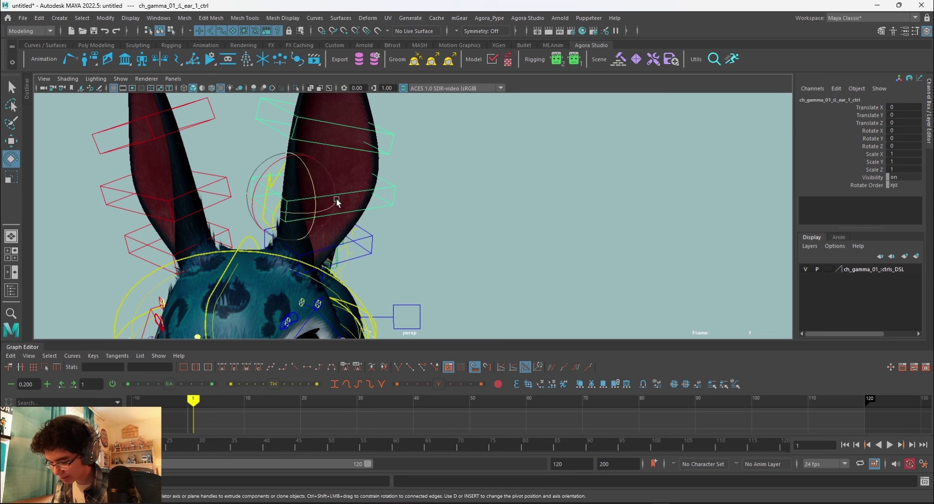
pyautogui.moveTo(312, 209); pyautogui.dragTo(295, 215)
pyautogui.hotkey('ctrl', 'z')
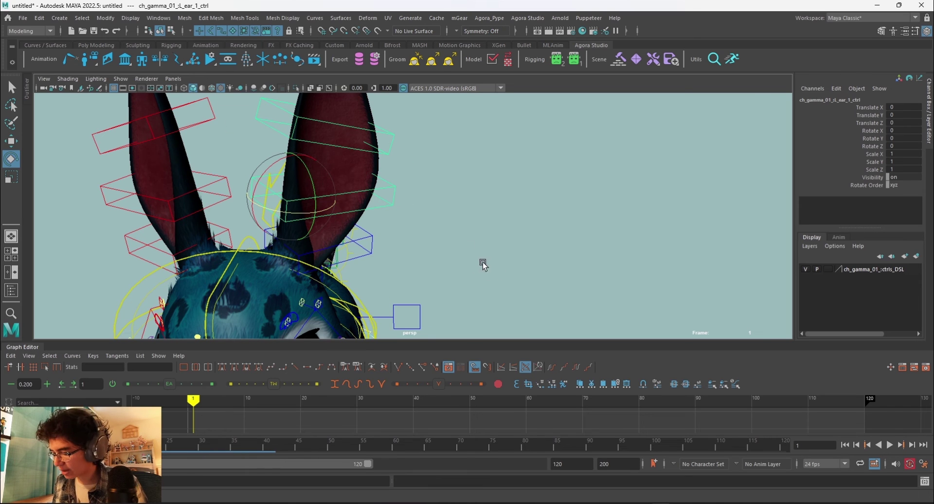
pyautogui.scroll(-3, 456, 222)
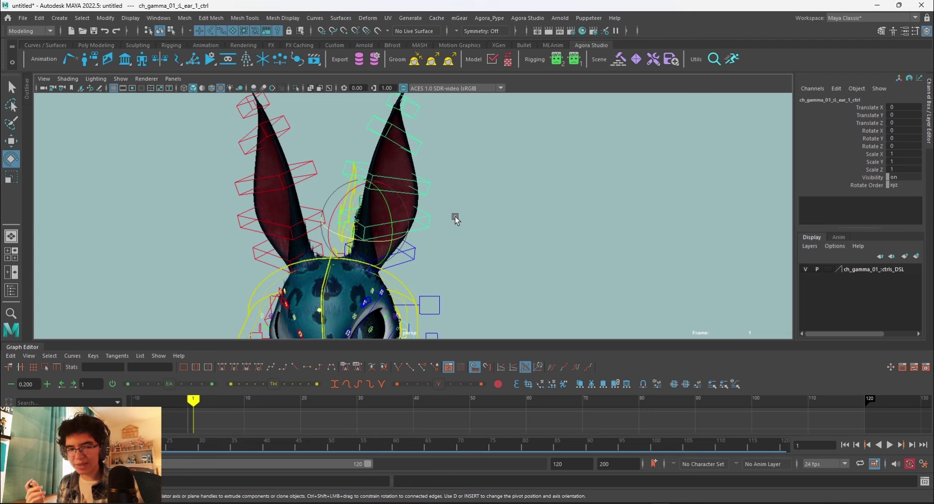
pyautogui.moveTo(473, 234)
pyautogui.keyDown('alt'); pyautogui.mouseDown()
pyautogui.moveTo(452, 187)
pyautogui.moveTo(432, 209)
pyautogui.moveTo(509, 253)
pyautogui.moveTo(528, 198)
pyautogui.mouseUp(); pyautogui.keyUp('alt')
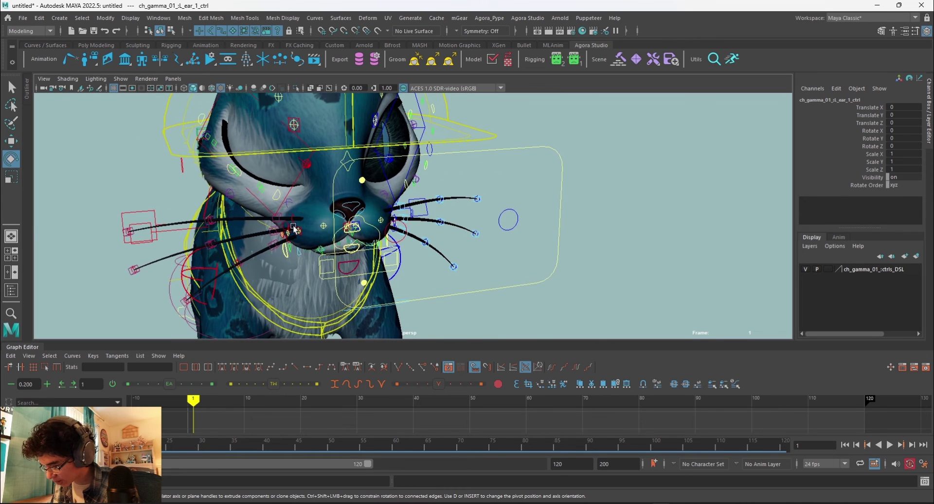
# - Rotate L_whisker10_ctrl upward to bend the whisker, then undo the bend
pyautogui.keyDown('alt'); pyautogui.moveTo(416, 213); pyautogui.dragTo(392, 214); pyautogui.keyUp('alt')
pyautogui.click(392, 214)
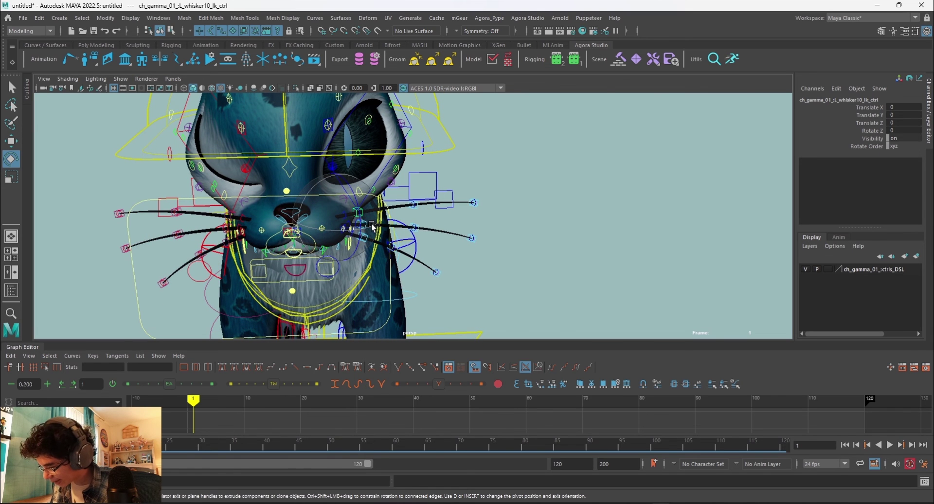
pyautogui.press('w')
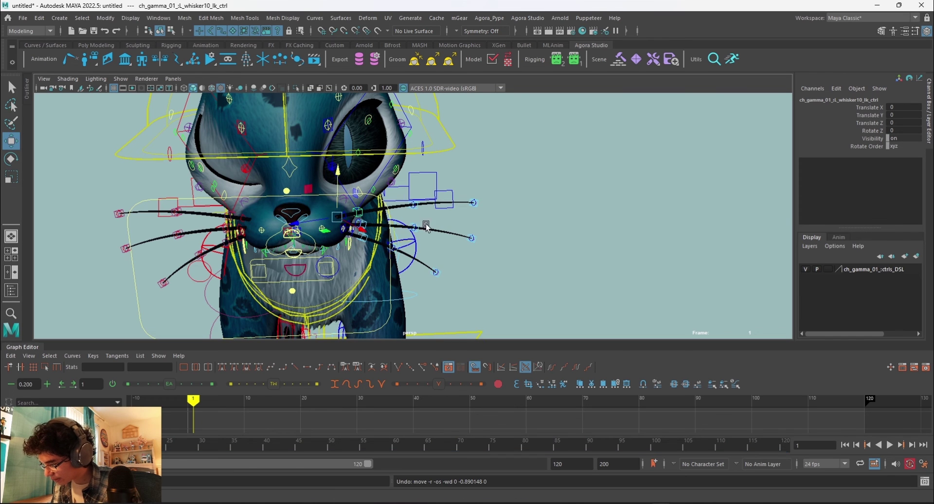
pyautogui.scroll(1, 423, 236)
pyautogui.scroll(2, 423, 236)
pyautogui.click(333, 209)
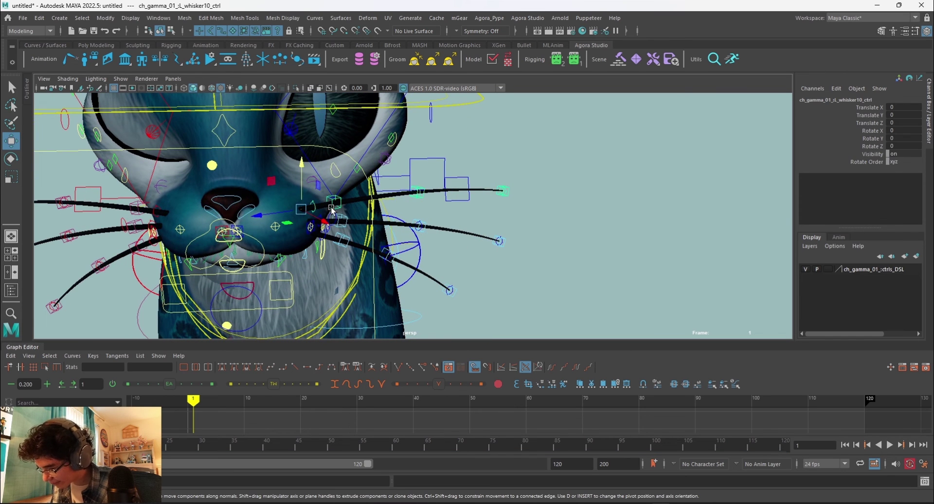
pyautogui.press('e')
pyautogui.moveTo(286, 201); pyautogui.dragTo(290, 198)
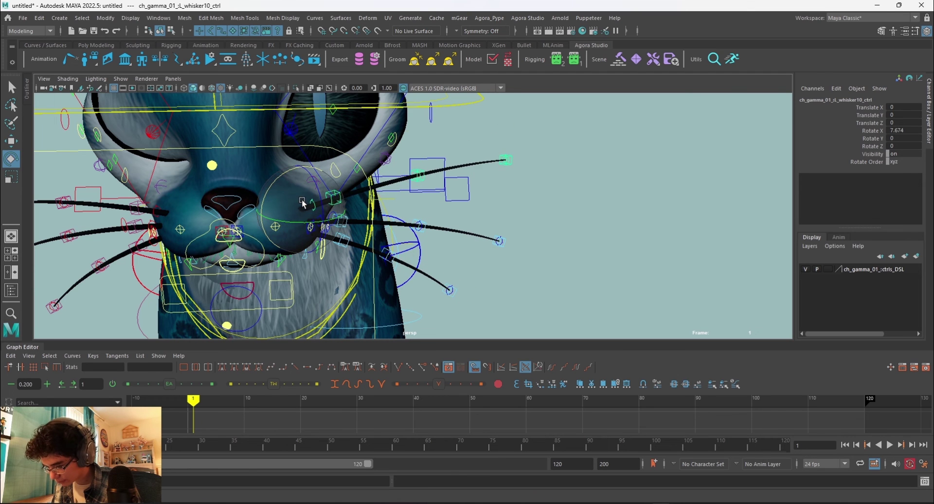
pyautogui.hotkey('ctrl', 'z')
pyautogui.keyDown('alt'); pyautogui.moveTo(304, 261); pyautogui.dragTo(287, 285); pyautogui.keyUp('alt')
pyautogui.click(287, 285)
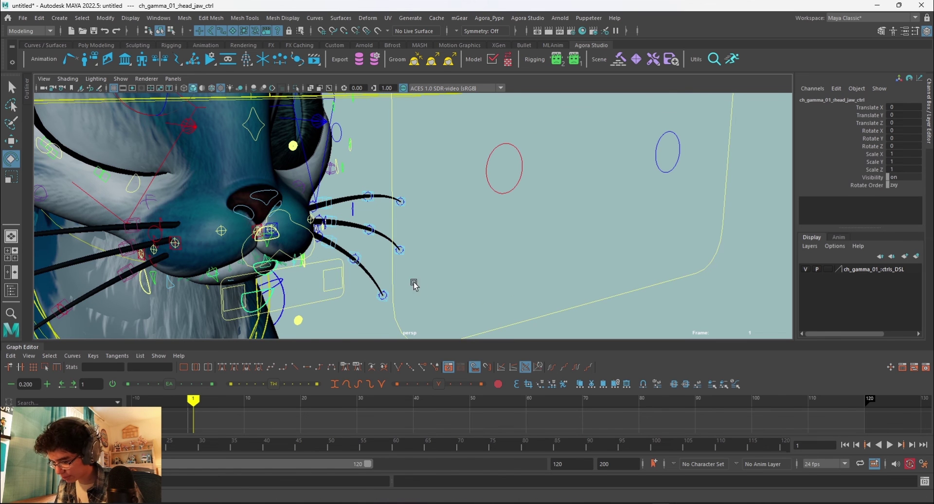
# - Rotate head_jaw_ctrl to about -16.9 in Z to open the mouth, viewed close-up
pyautogui.scroll(-5, 413, 283)
pyautogui.scroll(-5, 486, 256)
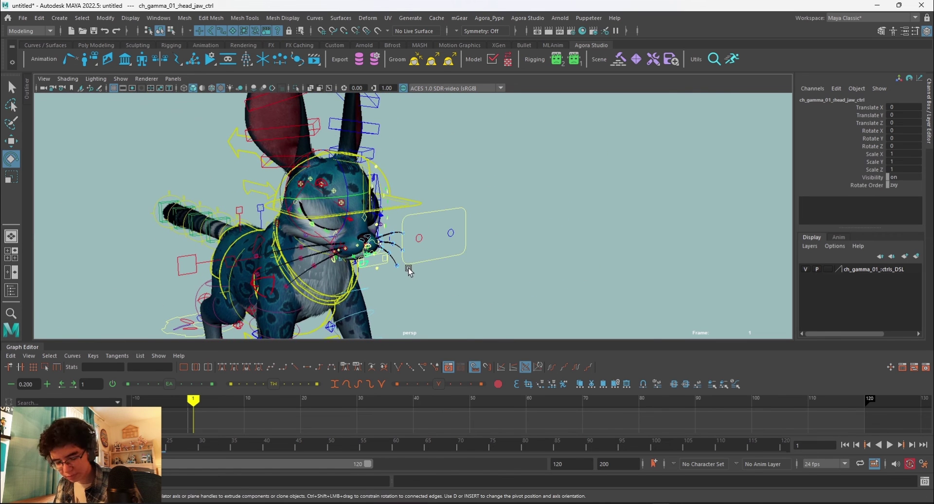
pyautogui.moveTo(344, 186); pyautogui.dragTo(349, 200)
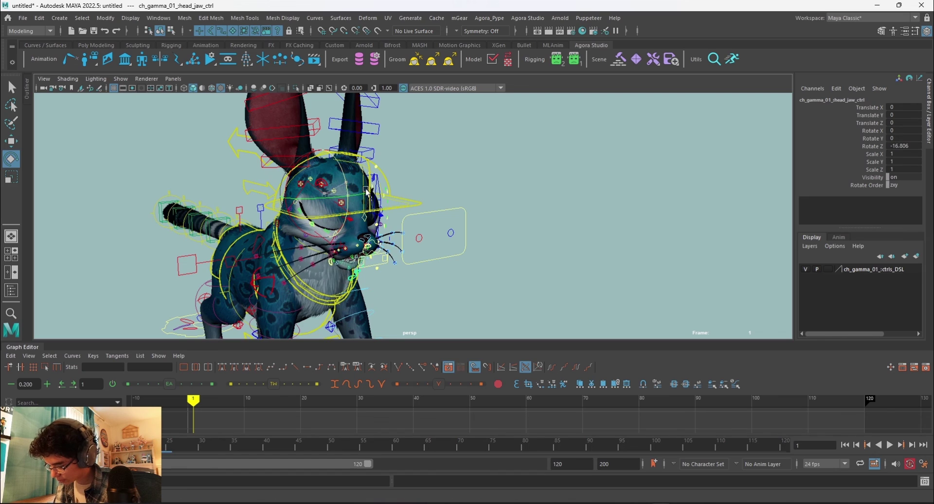
pyautogui.keyDown('alt'); pyautogui.moveTo(474, 234); pyautogui.dragTo(463, 214); pyautogui.keyUp('alt')
pyautogui.scroll(3, 462, 213)
pyautogui.moveTo(527, 214)
pyautogui.keyDown('alt'); pyautogui.mouseDown()
pyautogui.moveTo(512, 232)
pyautogui.moveTo(427, 221)
pyautogui.mouseUp(); pyautogui.keyUp('alt')
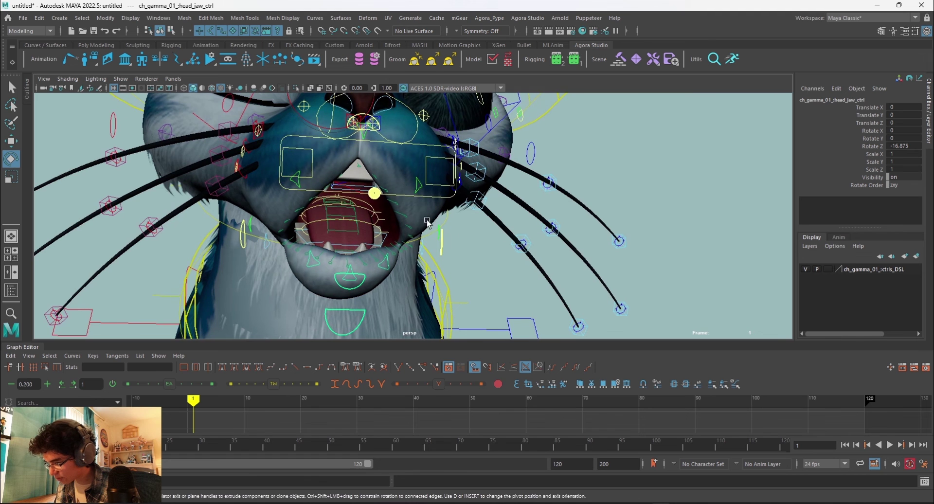
pyautogui.scroll(-3, 403, 232)
# - Move the lower teeth controls up and back down, undoing the right teeth shift
pyautogui.click(384, 240)
pyautogui.press('w')
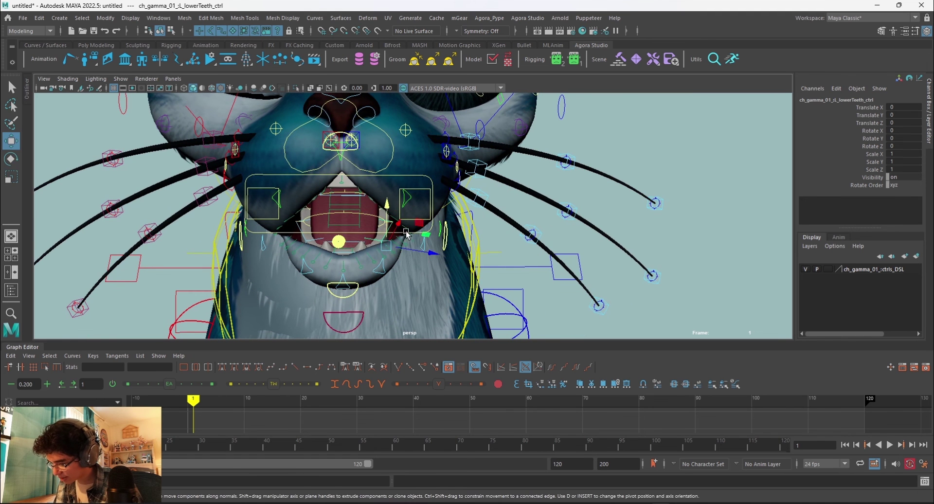
pyautogui.moveTo(386, 234); pyautogui.dragTo(388, 189)
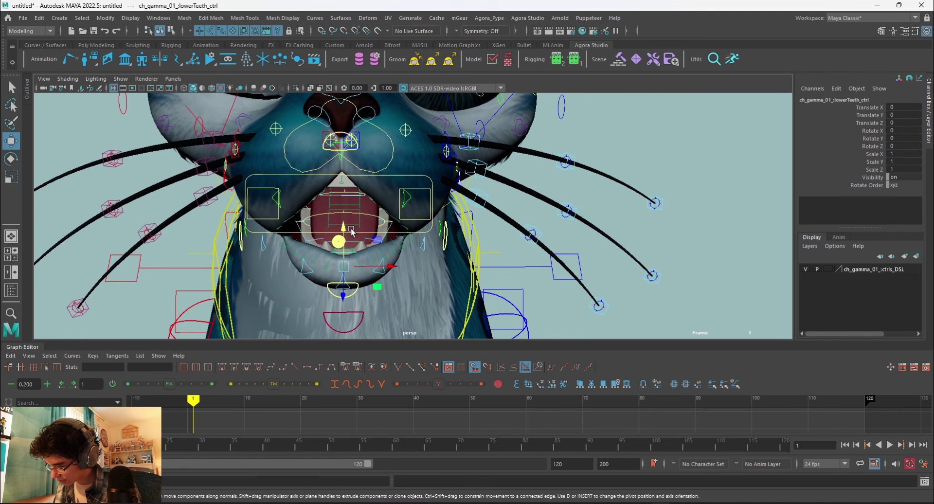
pyautogui.click(349, 227)
pyautogui.moveTo(348, 227); pyautogui.dragTo(350, 243)
pyautogui.click(353, 219)
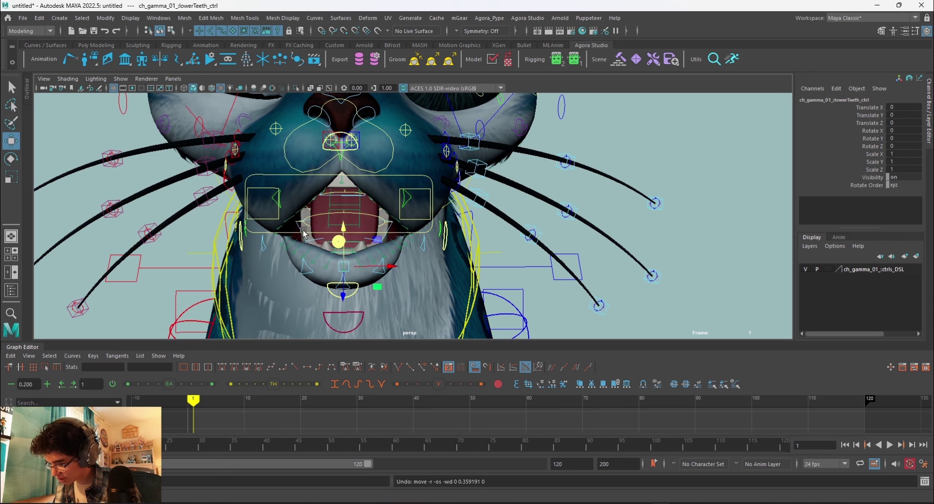
pyautogui.moveTo(305, 285); pyautogui.dragTo(310, 267, button='middle')
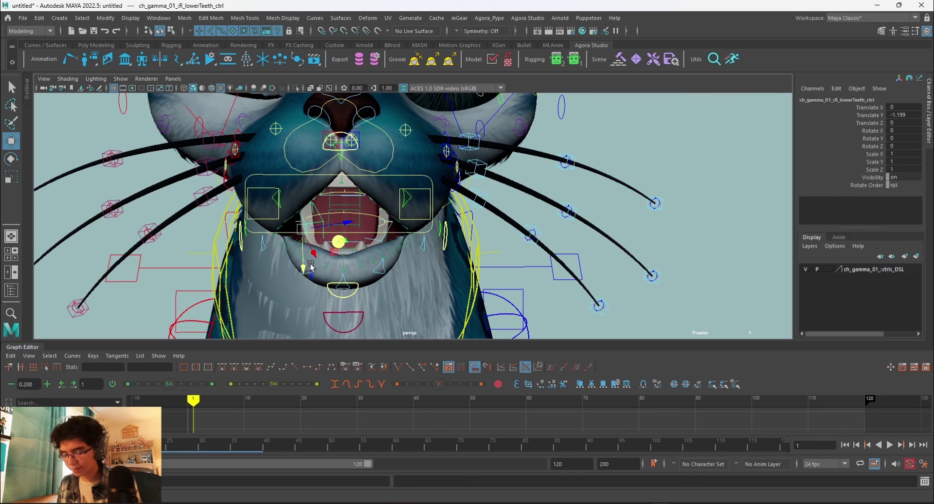
pyautogui.hotkey('ctrl', 'z')
# - Curl the tongue by rotating tongue1_ctrl, then undo the rotation
pyautogui.keyDown('alt'); pyautogui.moveTo(400, 224); pyautogui.dragTo(407, 222); pyautogui.keyUp('alt')
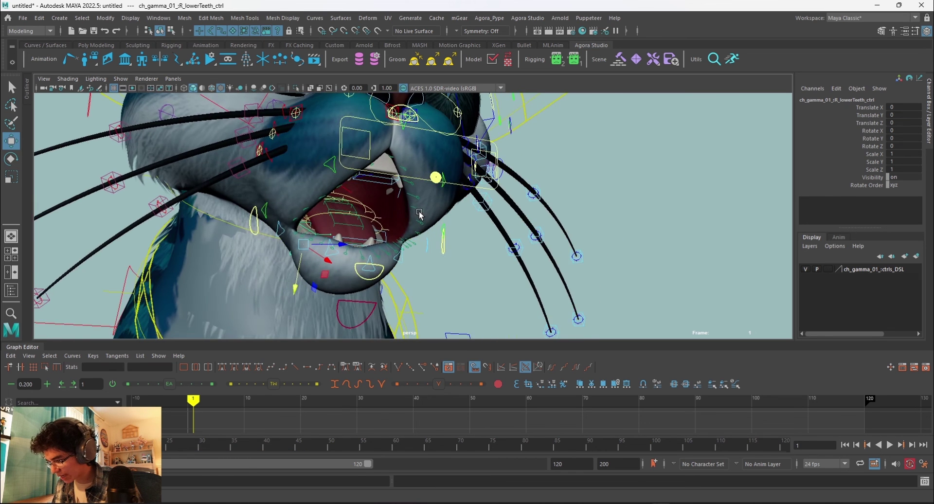
pyautogui.click(336, 208)
pyautogui.press('e')
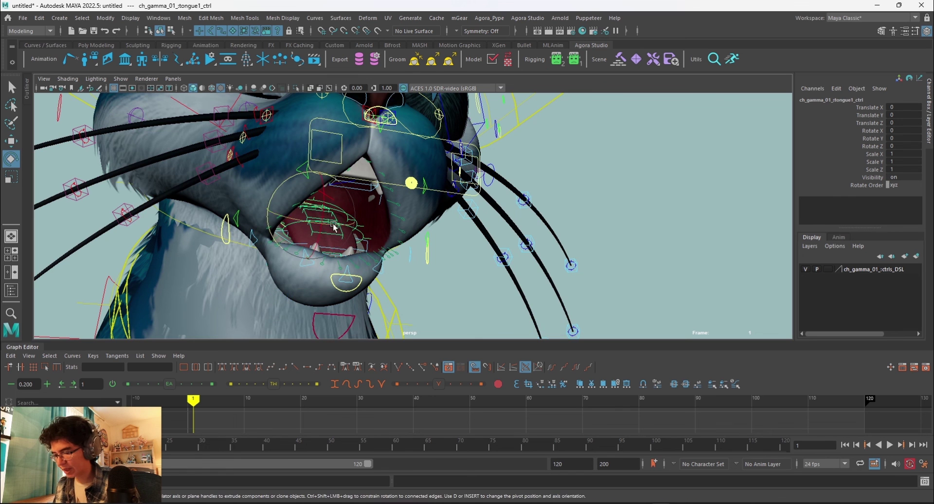
pyautogui.moveTo(335, 206); pyautogui.dragTo(334, 214)
pyautogui.hotkey('ctrl', 'z')
pyautogui.hotkey('ctrl', 'z')
pyautogui.hotkey('ctrl', 'z')
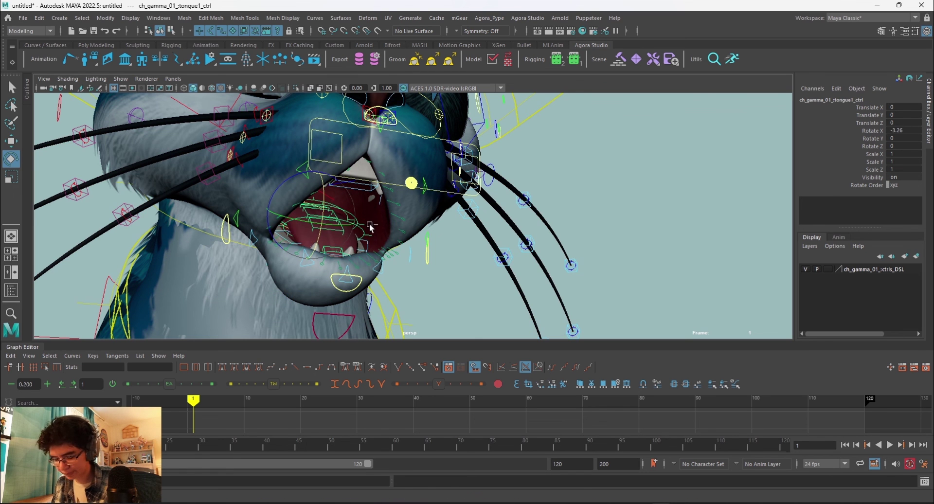
pyautogui.hotkey('ctrl', 'z')
pyautogui.keyDown('alt'); pyautogui.moveTo(471, 260); pyautogui.dragTo(420, 227); pyautogui.keyUp('alt')
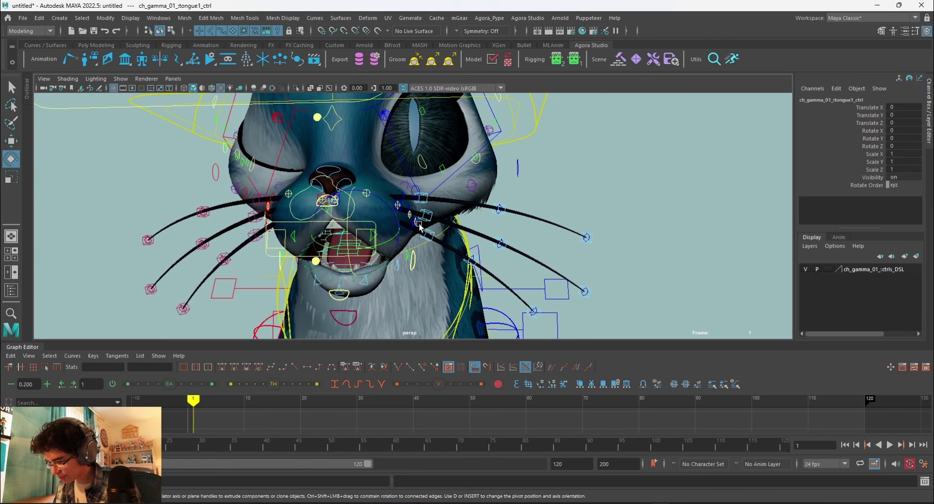
pyautogui.click(317, 263)
# - Stretch the face sideways with stretch_1_ctrl in X, then undo it
pyautogui.press('w')
pyautogui.moveTo(321, 268)
pyautogui.mouseDown()
pyautogui.moveTo(373, 268)
pyautogui.moveTo(400, 257)
pyautogui.mouseUp()
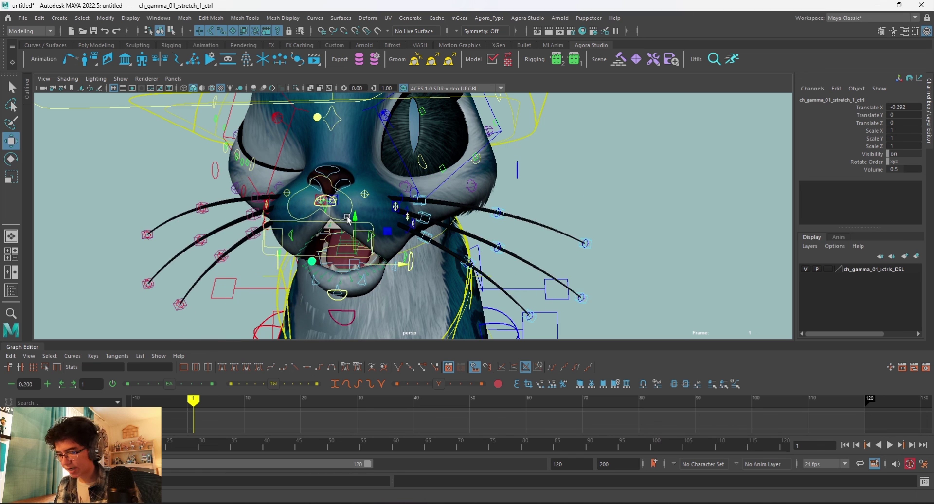
pyautogui.keyDown('alt'); pyautogui.moveTo(348, 220); pyautogui.dragTo(449, 289, button='middle'); pyautogui.keyUp('alt')
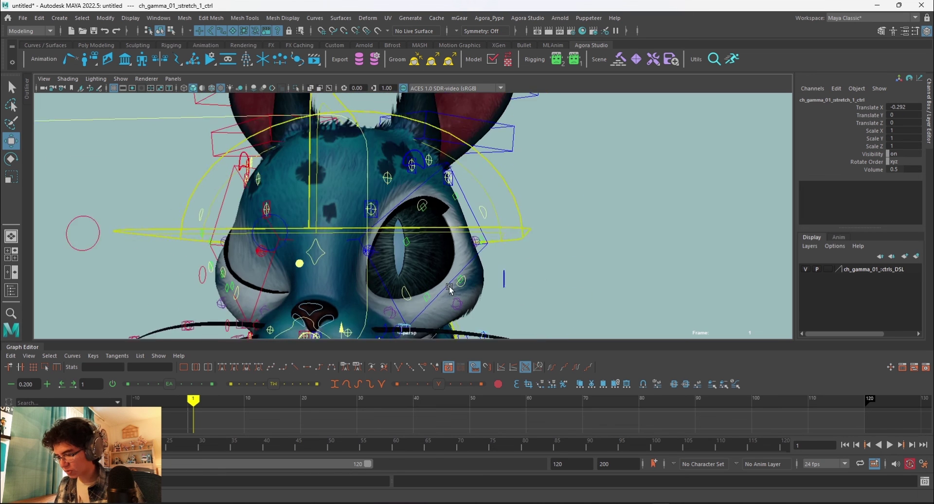
pyautogui.keyDown('alt'); pyautogui.moveTo(449, 289); pyautogui.dragTo(419, 246, button='right'); pyautogui.keyUp('alt')
pyautogui.hotkey('ctrl', 'z')
pyautogui.hotkey('ctrl', 'z')
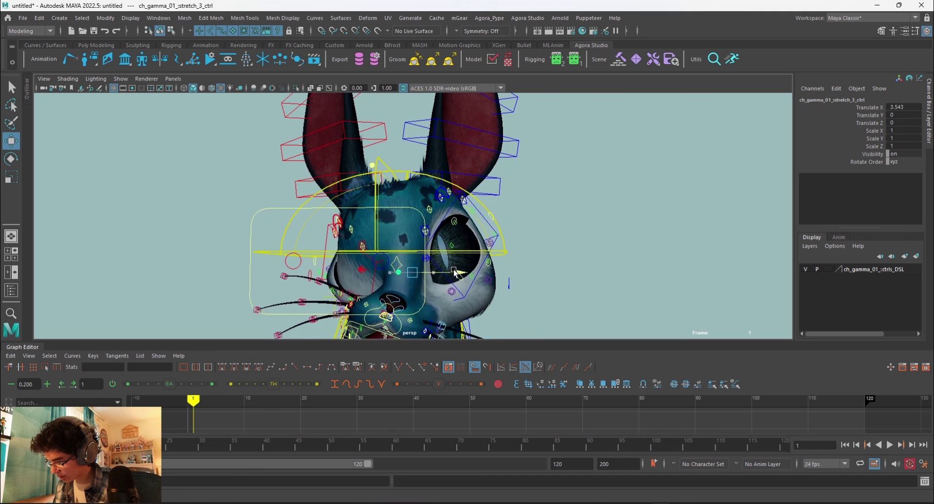
pyautogui.hotkey('ctrl', 'z')
# - Squash the head down with stretch_5_ctrl in Y, then undo it
pyautogui.click(390, 165)
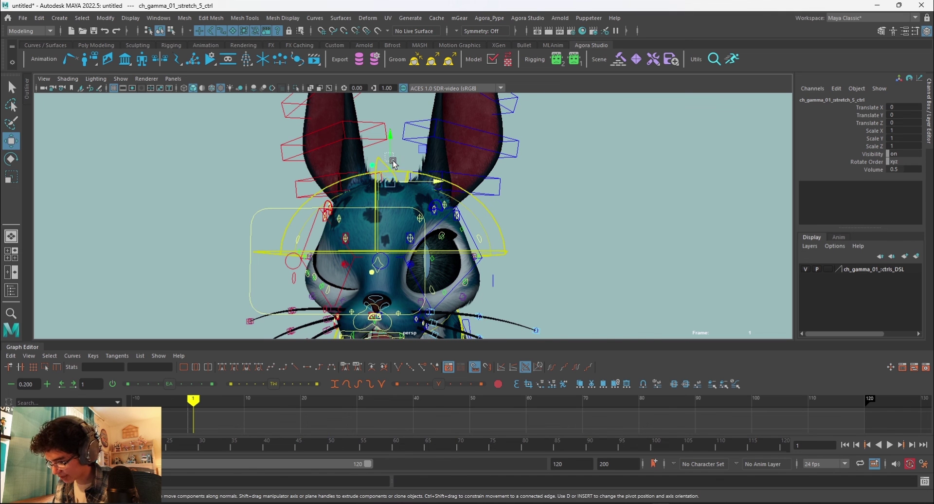
pyautogui.moveTo(393, 163)
pyautogui.mouseDown()
pyautogui.moveTo(414, 187)
pyautogui.moveTo(351, 205)
pyautogui.mouseUp()
pyautogui.hotkey('ctrl', 'z')
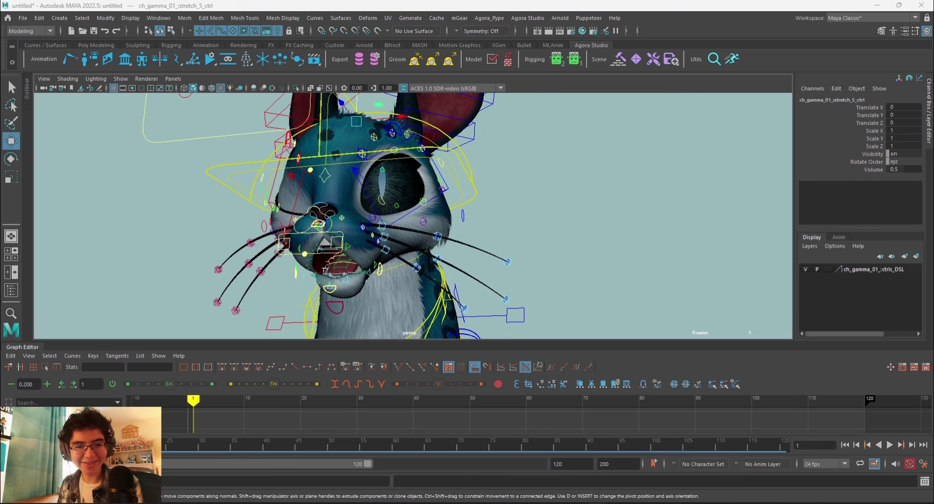